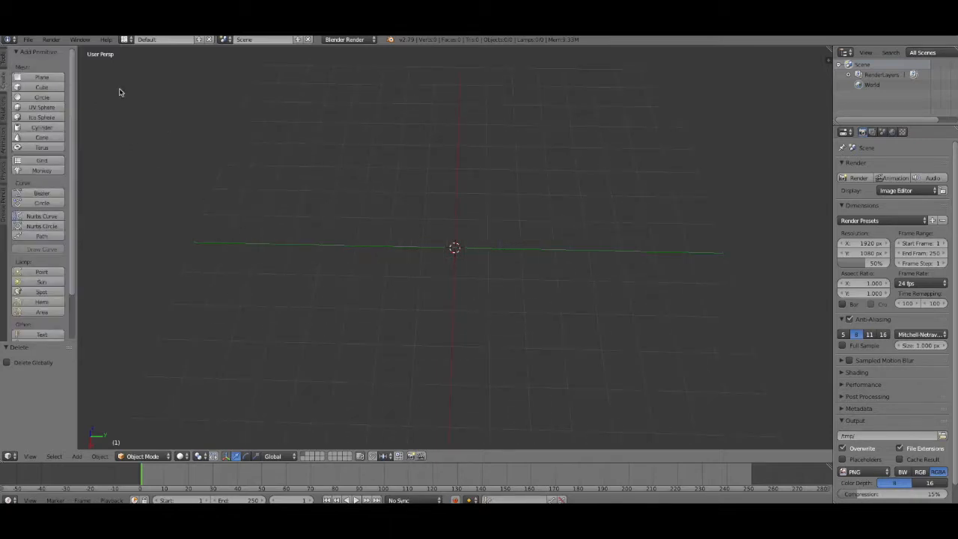
Add a plane at the origin and scale it up by a factor of about 4.37
click(43, 78)
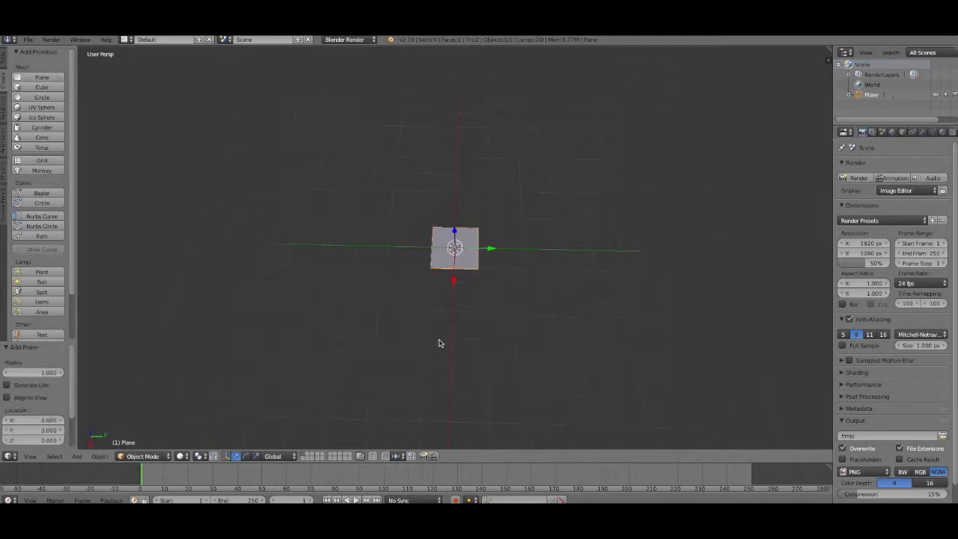
key(s)
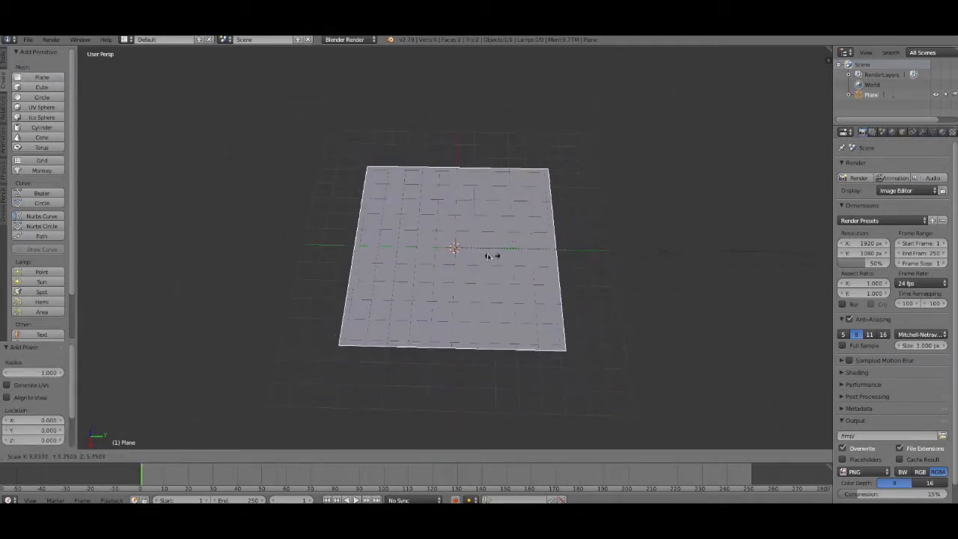
click(361, 196)
middle_drag(404, 413, 390, 341)
In edit mode, extrude the plane upward about 0.66 into a low base slab
click(143, 456)
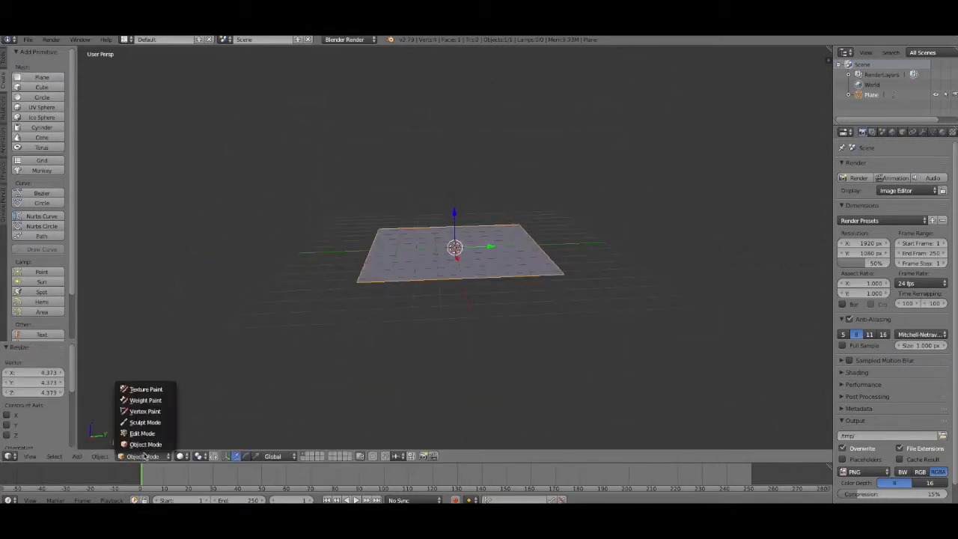
click(146, 441)
scroll(586, 319, up, 1)
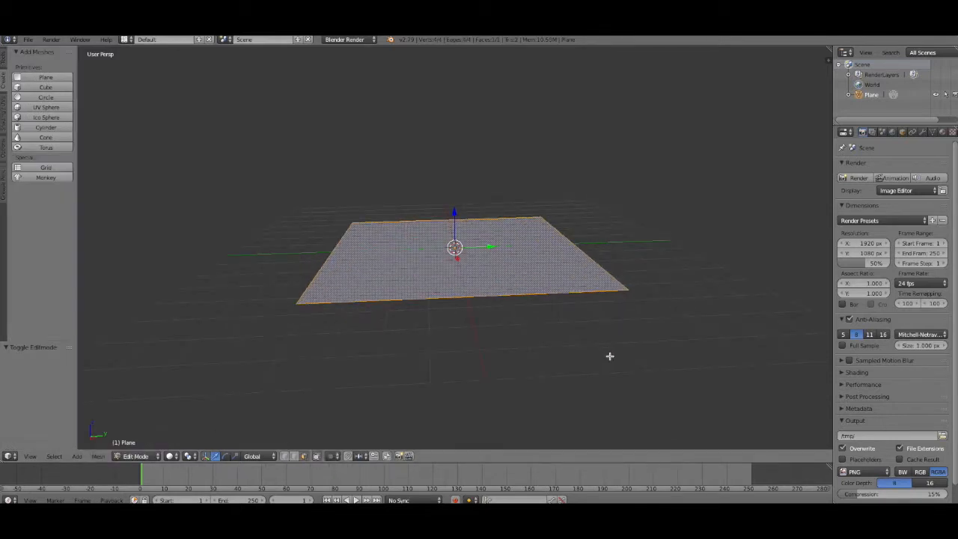
key(e)
click(646, 323)
Inset the slab's top face by about 0.024 and extrude it upward into the tall block of the house walls
key(i)
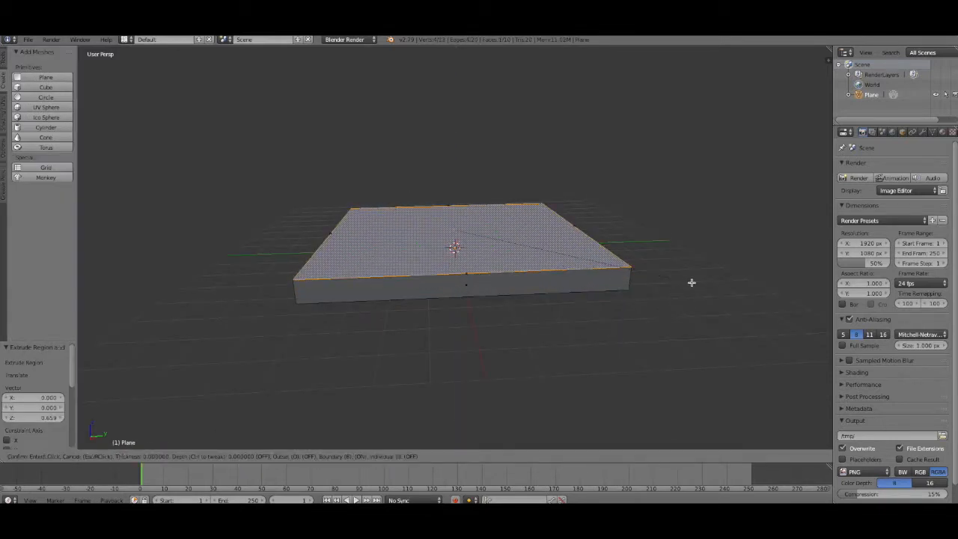
click(685, 270)
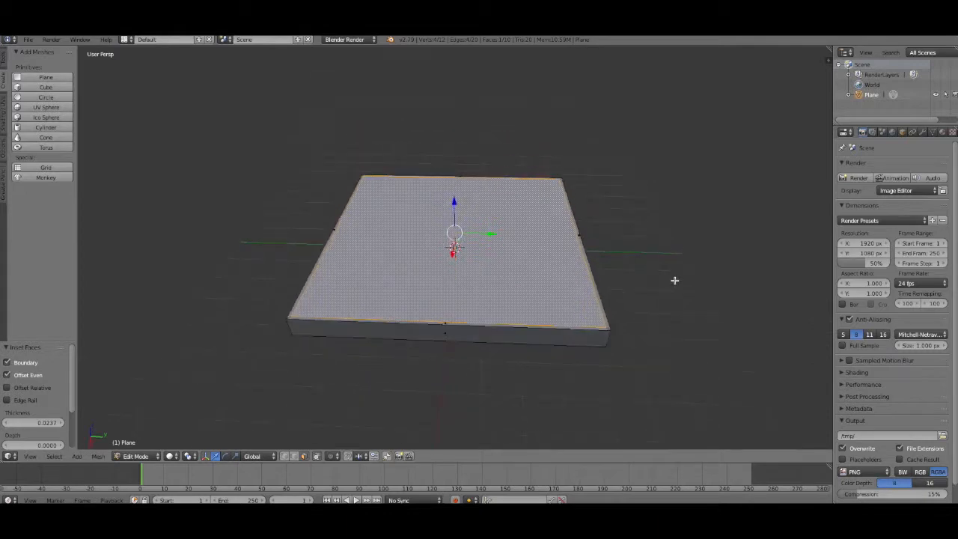
key(e)
click(675, 118)
scroll(657, 211, down, 4)
drag(453, 134, 453, 112)
click(136, 458)
click(140, 442)
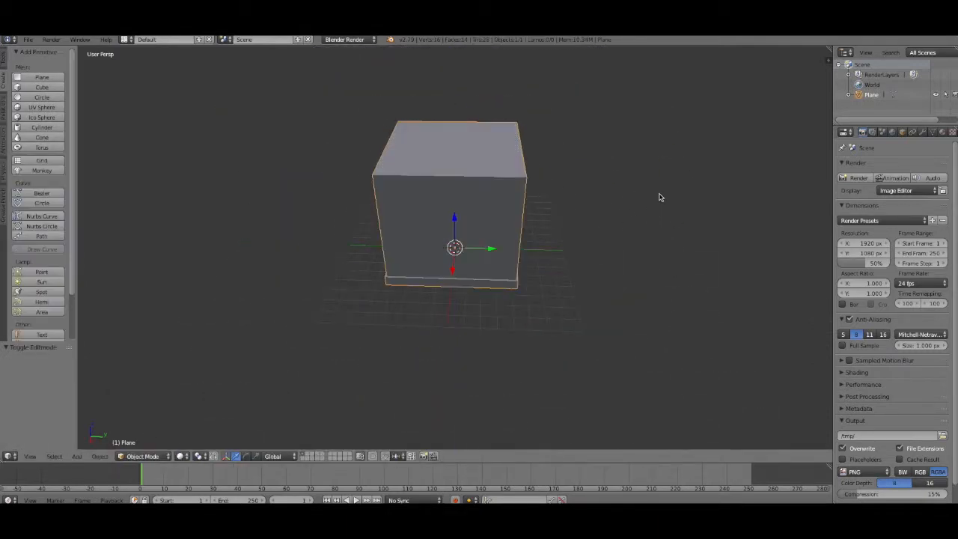
scroll(542, 238, down, 5)
scroll(562, 271, up, 5)
click(142, 456)
click(143, 441)
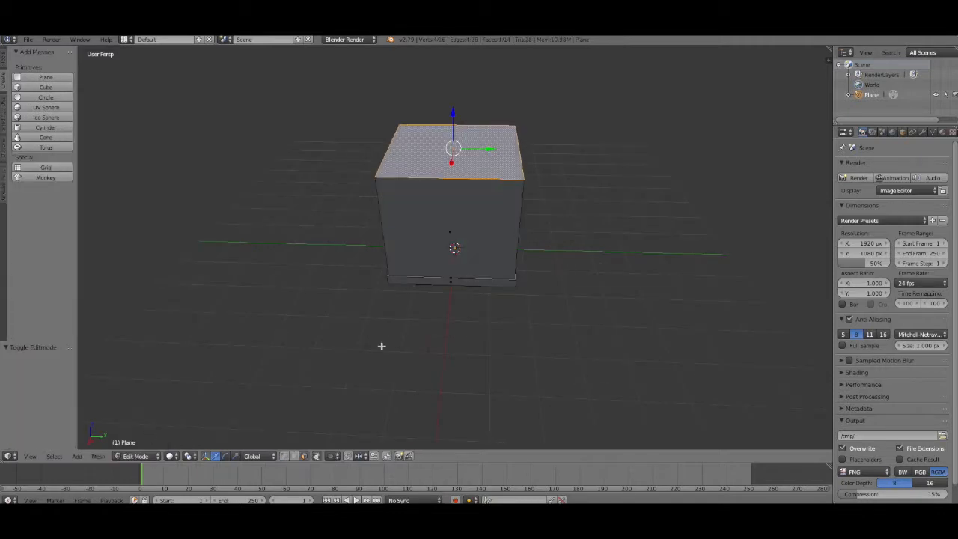
middle_drag(606, 261, 622, 235)
key(i)
click(624, 237)
key(s)
click(633, 239)
key(ctrl+z)
scroll(629, 239, up, 1)
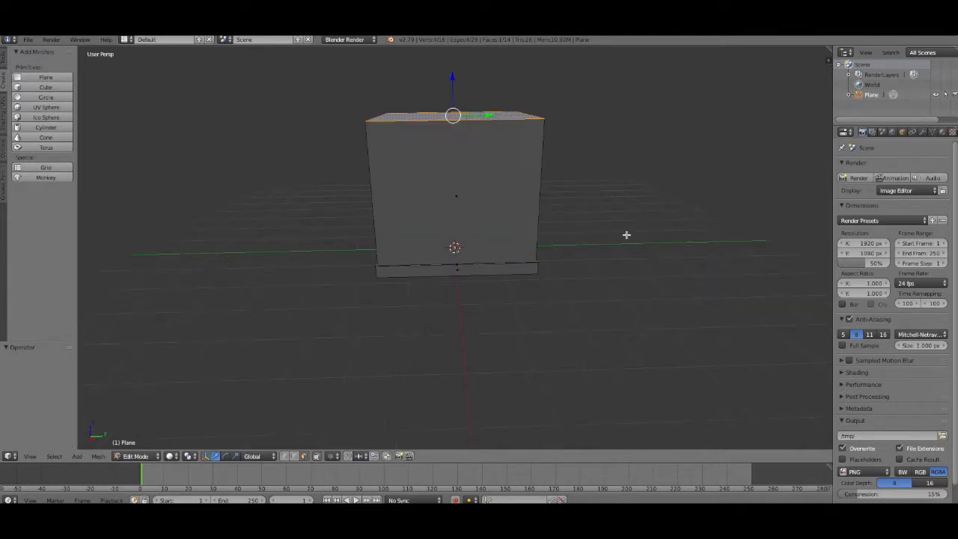
Inset the block's top face by about 0.264 and scale the inner face outward by about 1.47 to overhang the walls
middle_drag(643, 205, 642, 227)
key(i)
click(649, 218)
mouse_move(652, 190)
middle_down()
mouse_move(650, 245)
mouse_move(650, 182)
middle_up()
key(s)
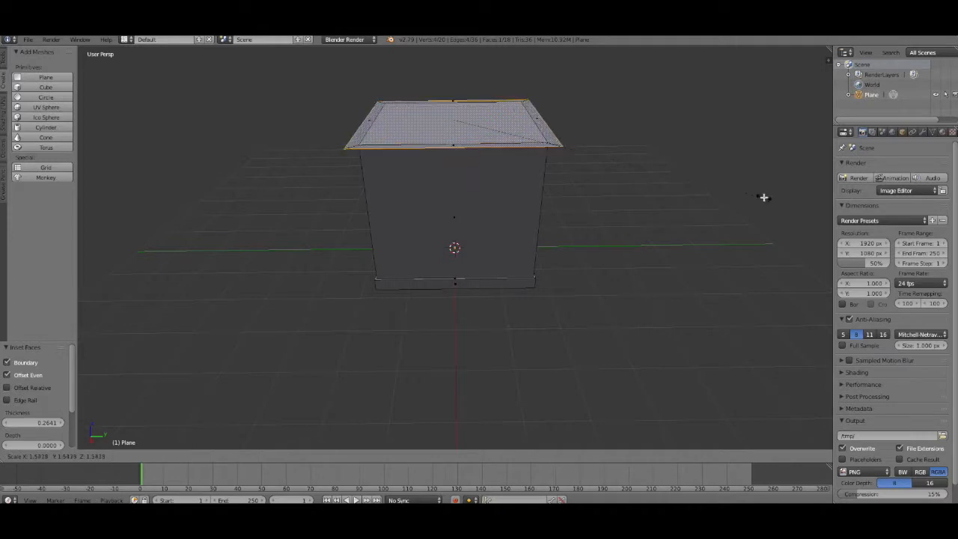
click(747, 196)
Extrude the overhanging top face upward about 0.24 to form a roof ledge
mouse_move(717, 184)
middle_down()
mouse_move(706, 253)
mouse_move(713, 180)
middle_up()
key(e)
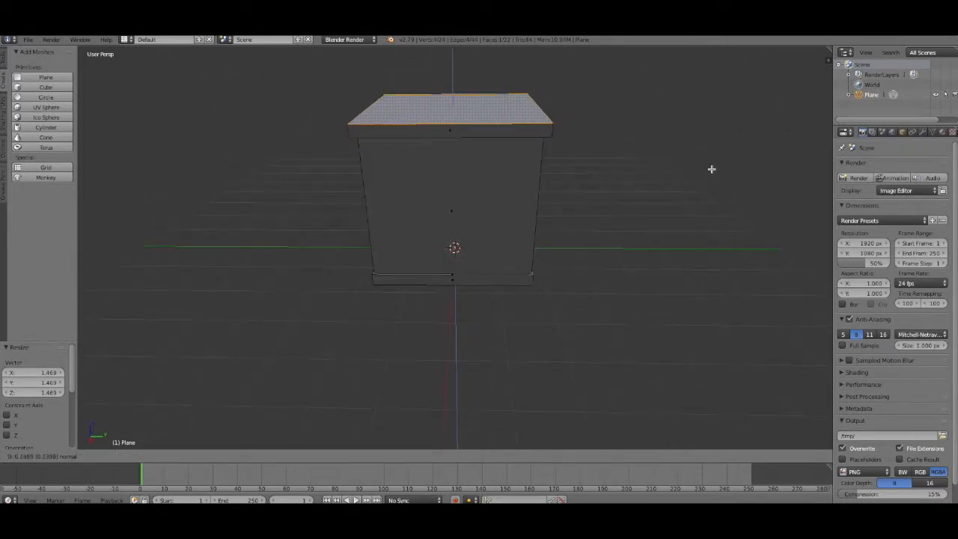
click(712, 170)
Inset the ledge's top face slightly and extrude it upward about 2.23 into an upper block
scroll(671, 179, down, 2)
scroll(671, 179, down, 1)
click(294, 457)
right_click(417, 171)
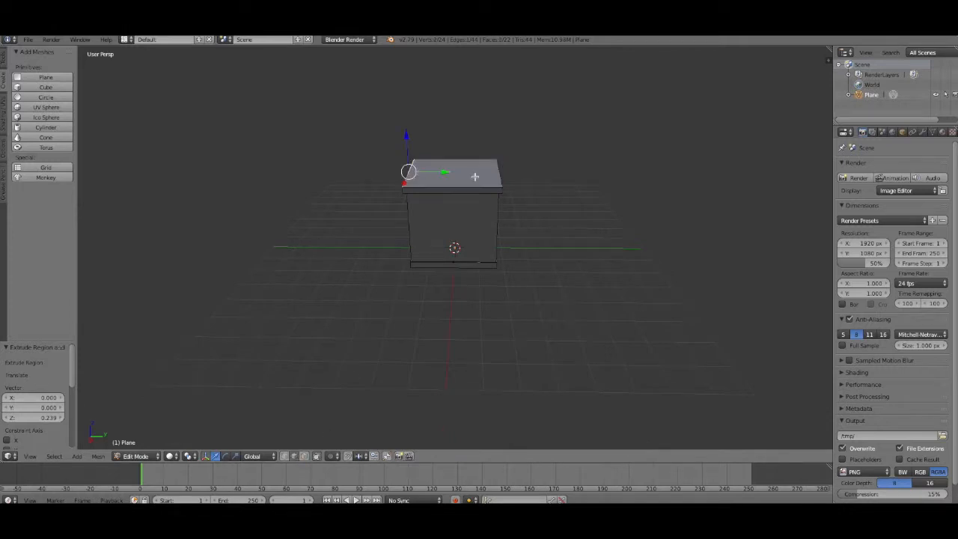
shift+right_click(497, 171)
click(304, 457)
scroll(612, 184, up, 1)
key(i)
click(610, 186)
key(e)
click(605, 114)
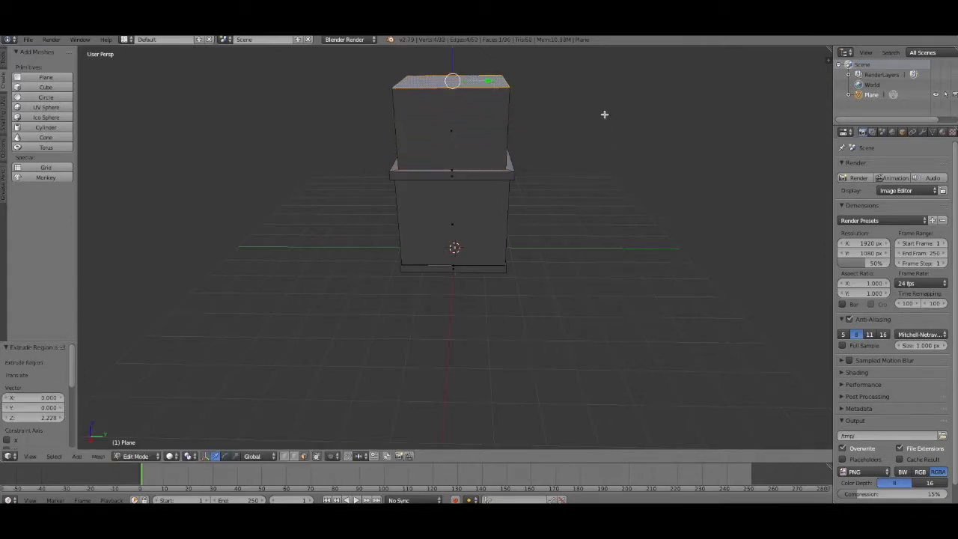
Select the two opposite top edges of the upper block and collapse them to form a gable roof ridge
right_click(428, 77)
shift+right_click(432, 89)
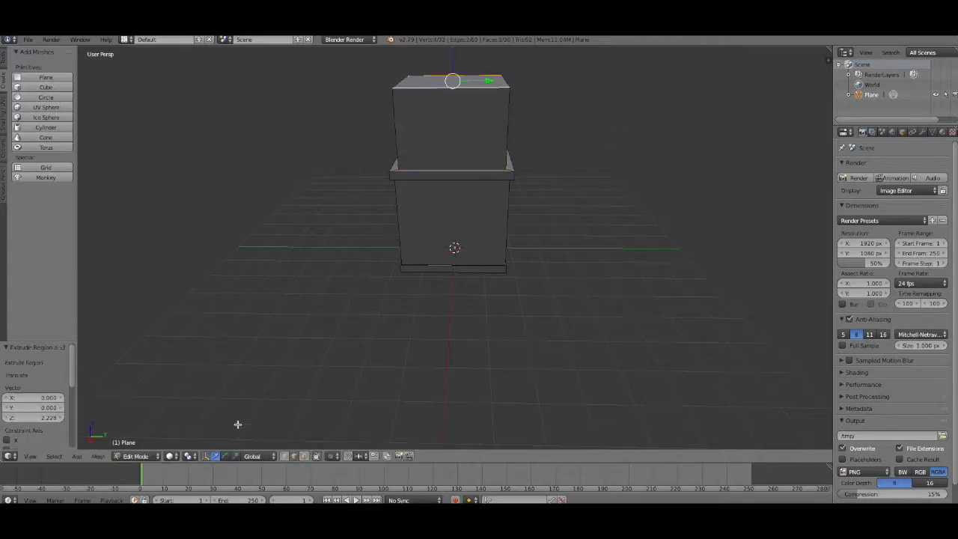
click(205, 456)
middle_drag(590, 211, 579, 235)
key(x)
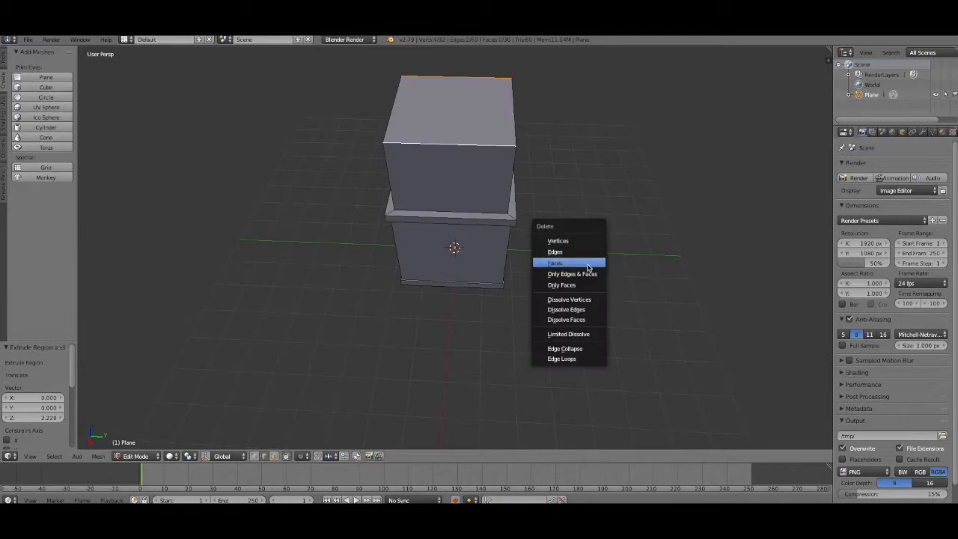
click(581, 348)
Lower the roof ridge along Z by about 1.07
middle_drag(636, 260, 466, 98)
key(g)
key(z)
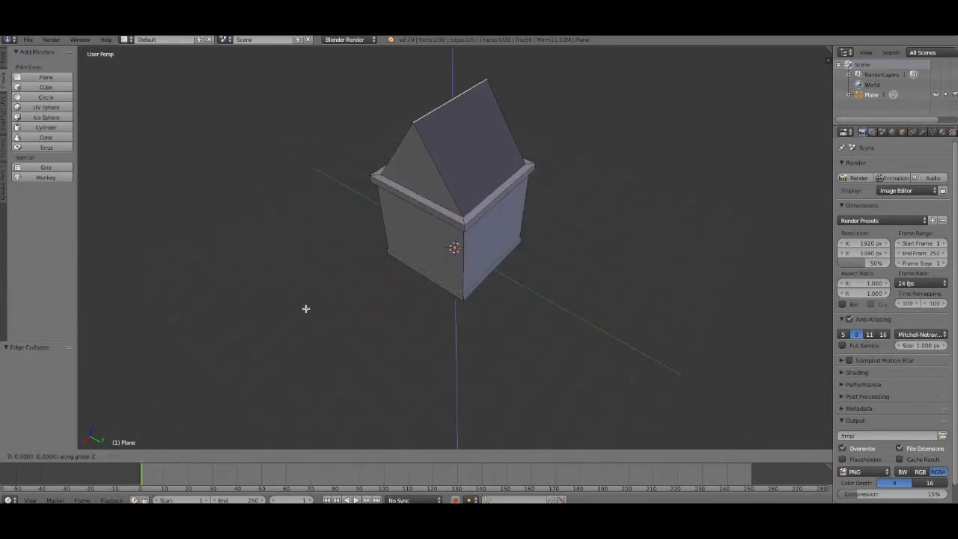
click(310, 345)
middle_drag(487, 320, 597, 293)
scroll(575, 315, up, 2)
Add two loop cuts parallel to the ridge, one midway down a roof slope and one closer to the eaves
click(3, 60)
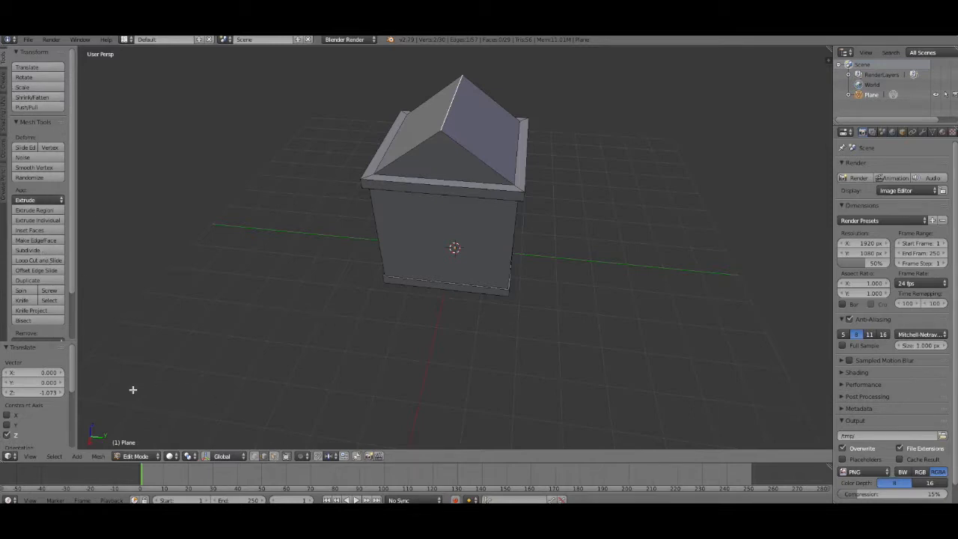
click(52, 260)
click(477, 132)
click(463, 129)
click(38, 260)
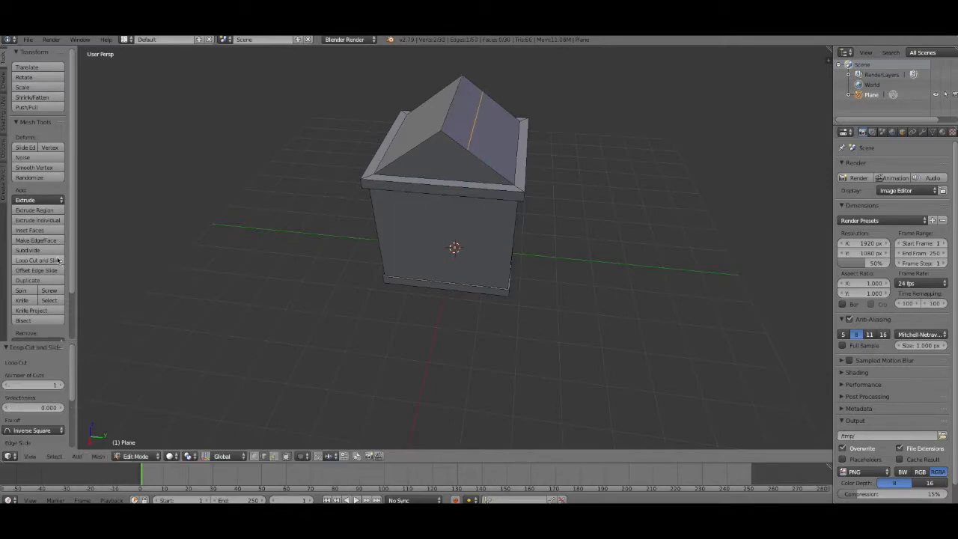
click(498, 111)
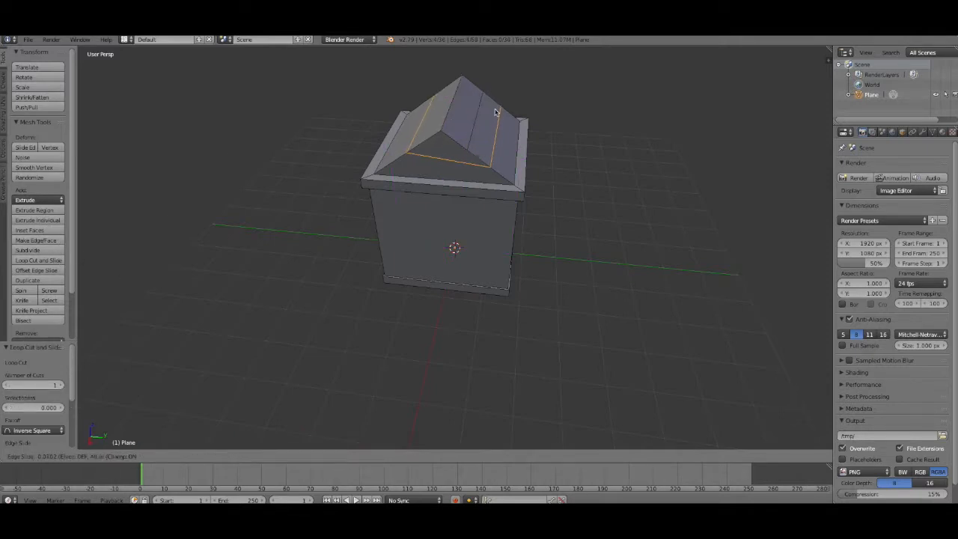
click(499, 112)
Add a loop cut with 2 cuts running perpendicular to the ridge around the roof and walls
middle_drag(599, 155, 529, 156)
click(37, 260)
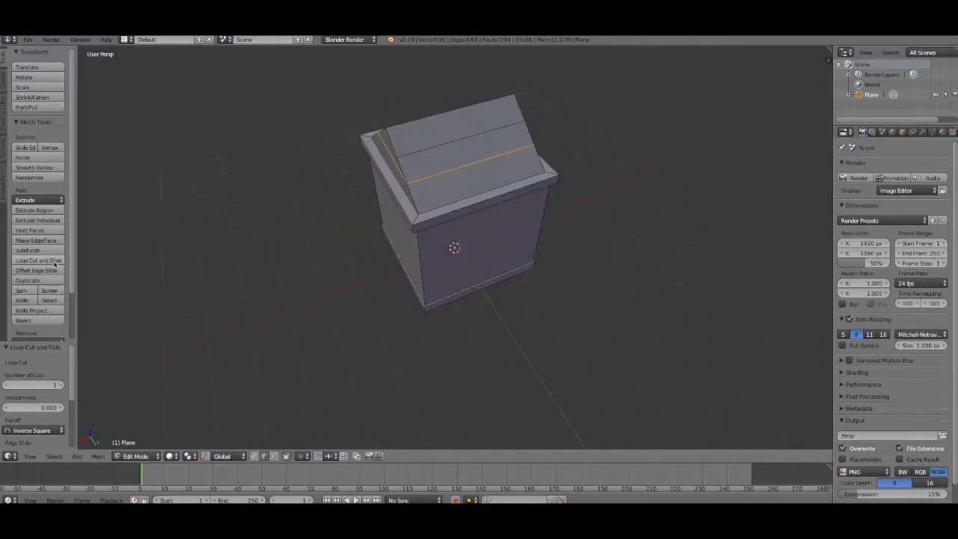
click(471, 132)
right_click(497, 127)
click(60, 385)
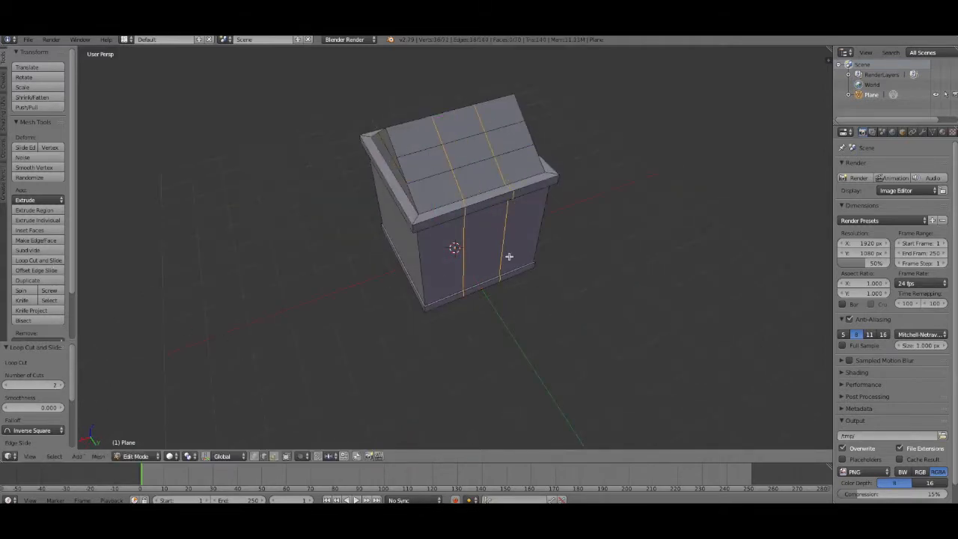
Shift the two new edge loops about 0.54 along X and scale them closer together on X by about 0.63
key(s)
key(g)
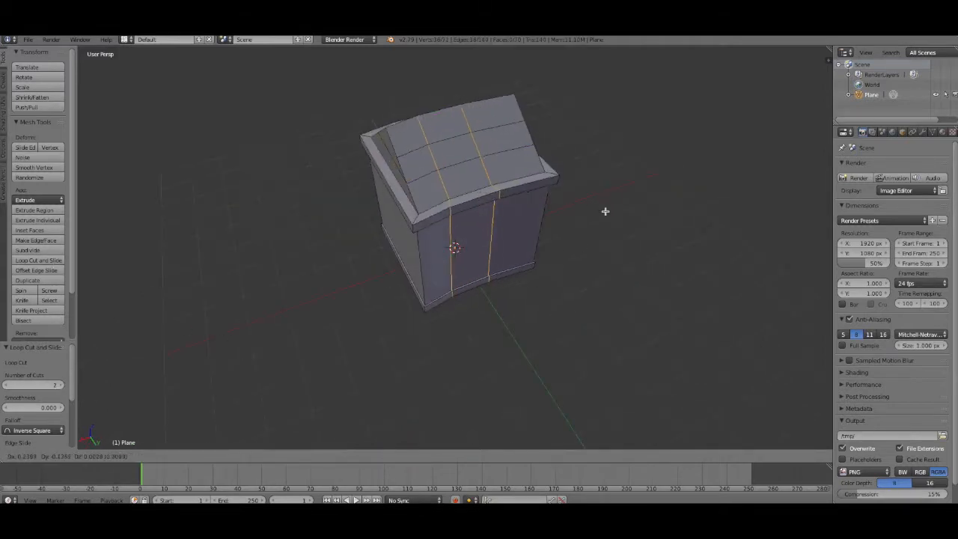
key(x)
click(623, 196)
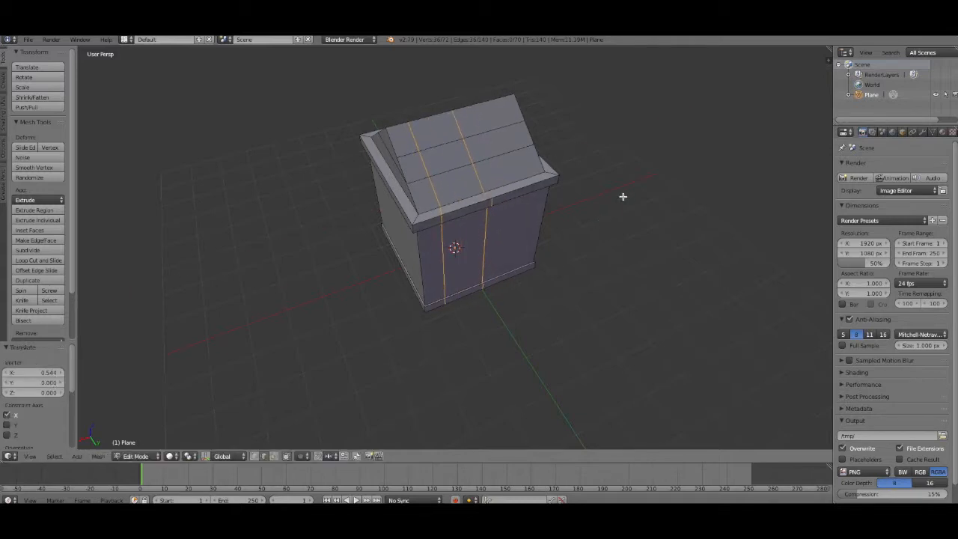
key(s)
click(557, 247)
Select the small face between the loop cuts in the middle of the roof slope
middle_drag(574, 272, 498, 435)
right_click(481, 125)
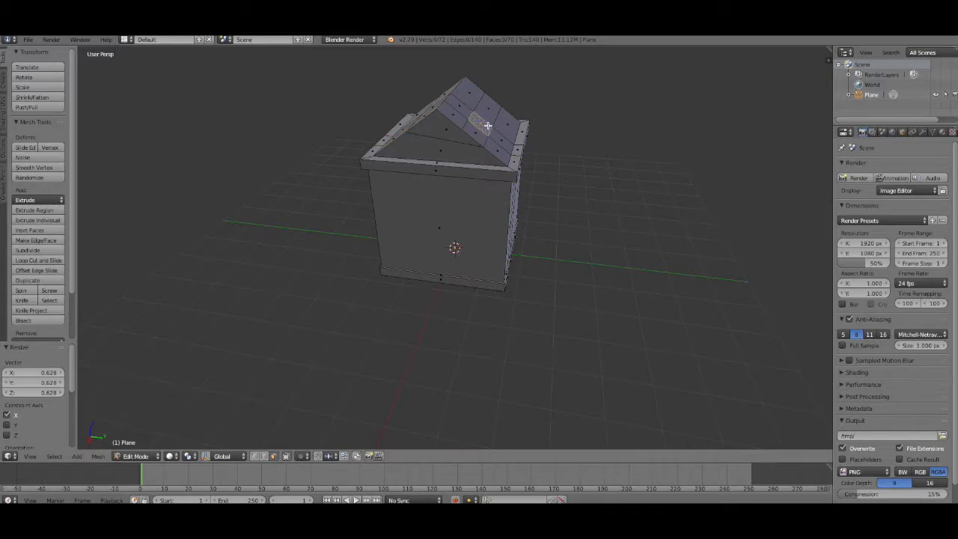
key(e)
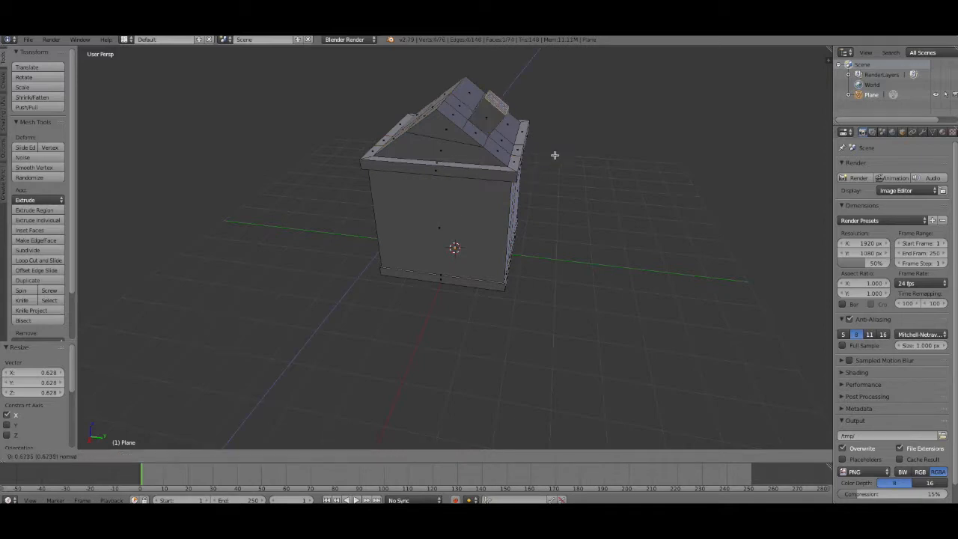
click(581, 127)
middle_drag(582, 124, 565, 167)
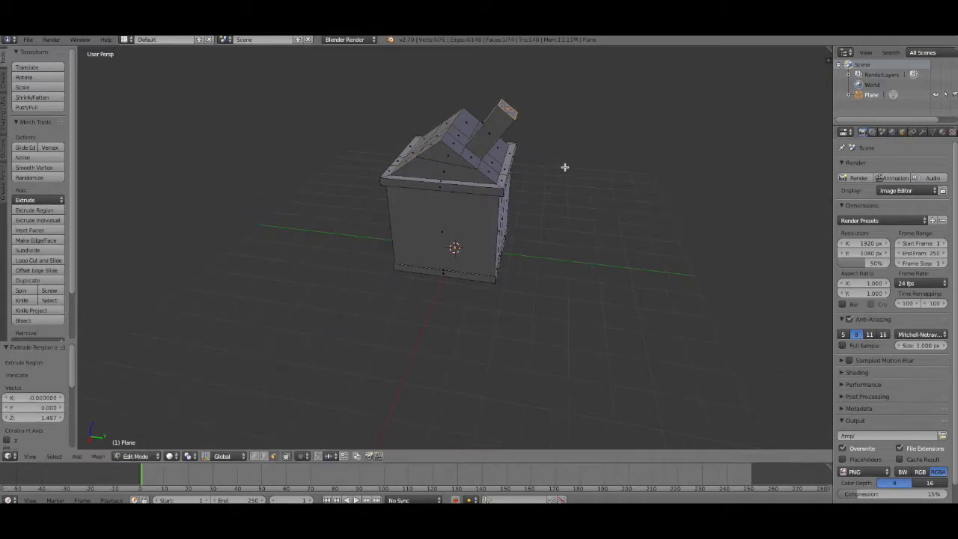
key(ctrl+z)
key(z)
key(z)
Extrude the selected roof face straight up about 1.43 along global Z to form a chimney
scroll(587, 178, up, 3)
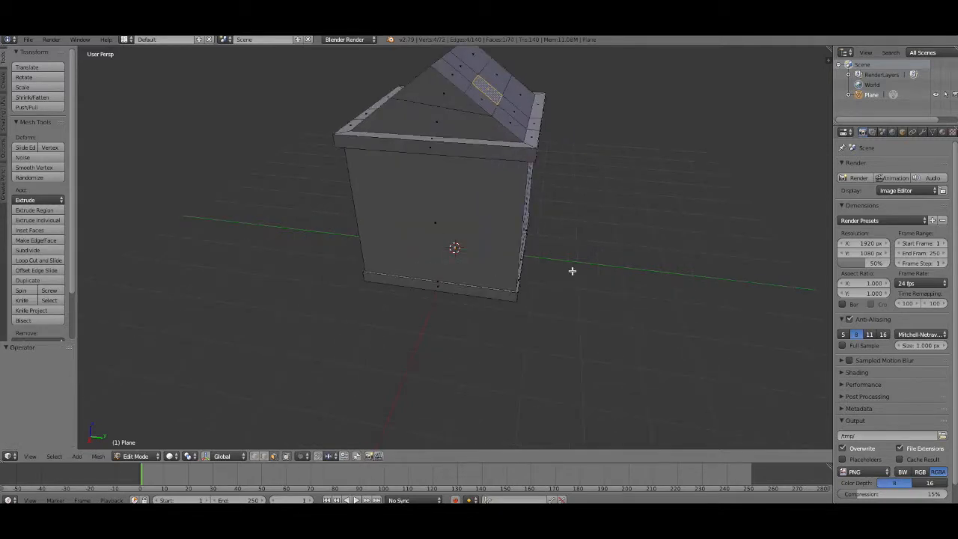
scroll(572, 270, down, 2)
key(e)
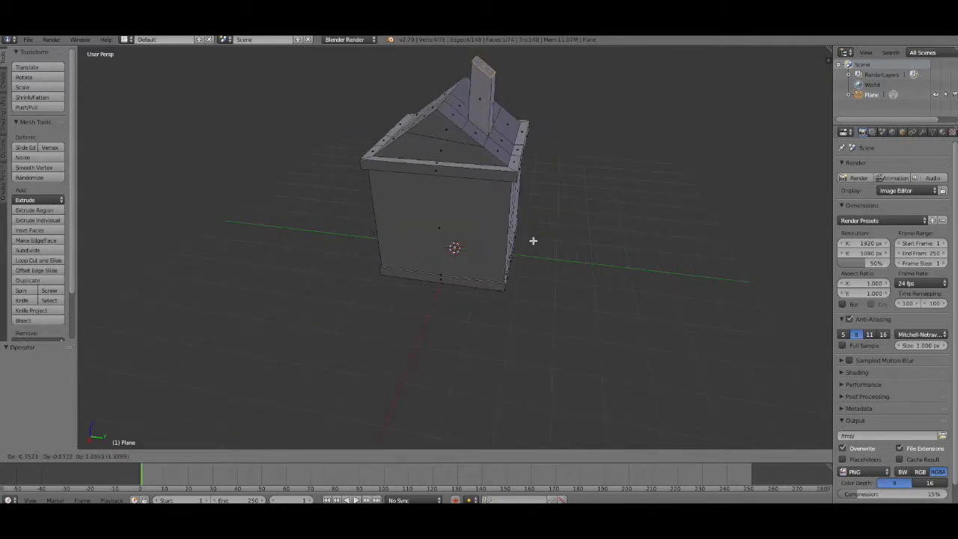
click(531, 236)
scroll(584, 227, down, 3)
Select the higher edge of the chimney's sloping top and copy its median Z coordinate
middle_drag(591, 215, 448, 422)
scroll(447, 421, up, 2)
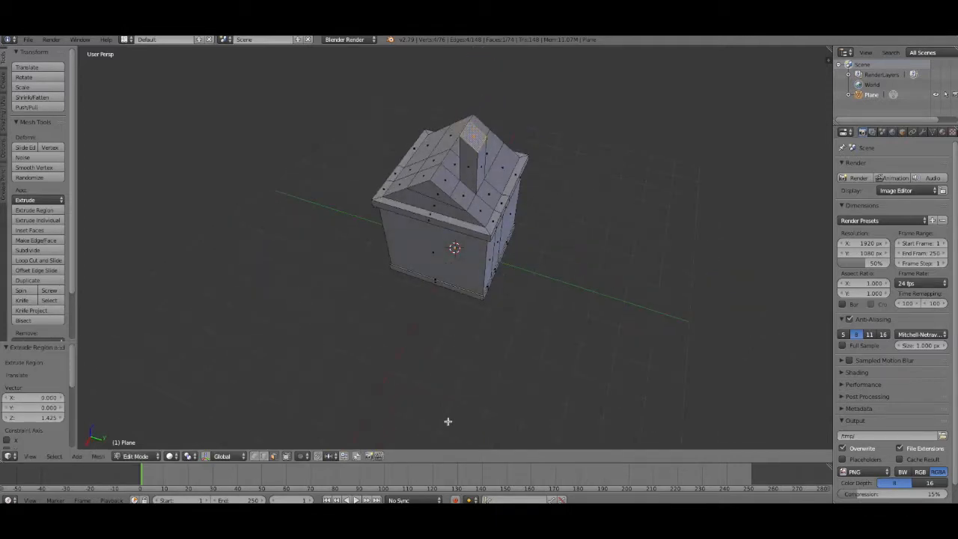
right_click(483, 145)
key(n)
middle_drag(588, 180, 423, 135)
click(785, 97)
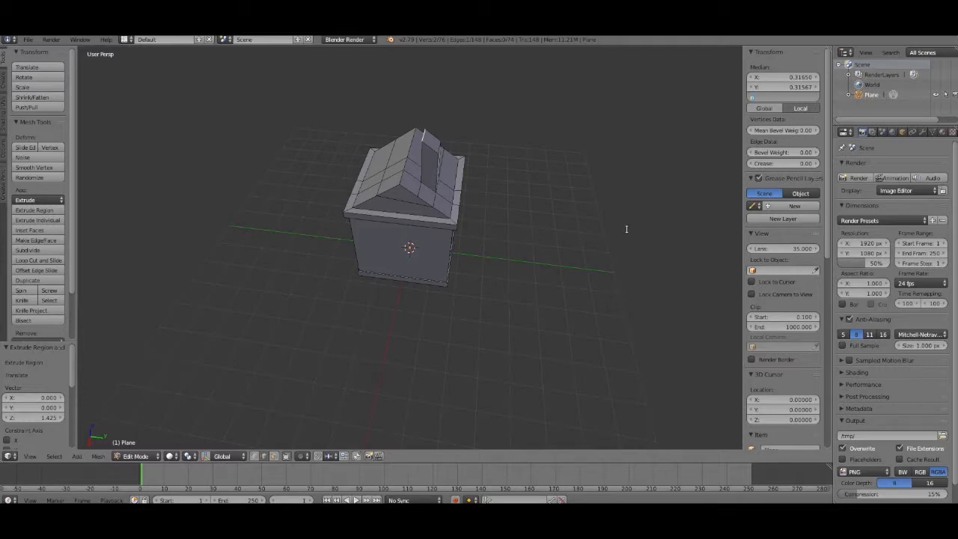
key(Escape)
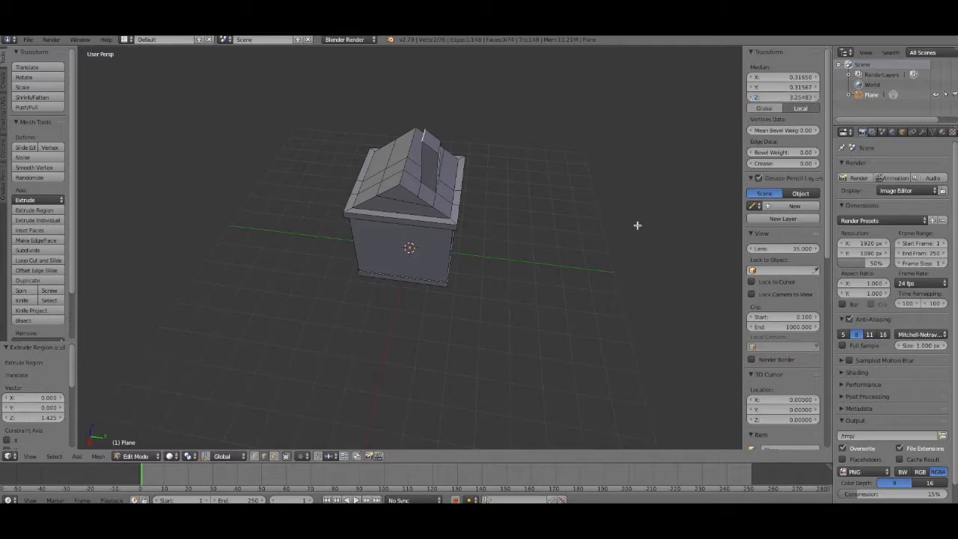
Set the median Z of the chimney top's lower edge to 3.25483, level with the opposite edge
right_click(439, 146)
click(779, 96)
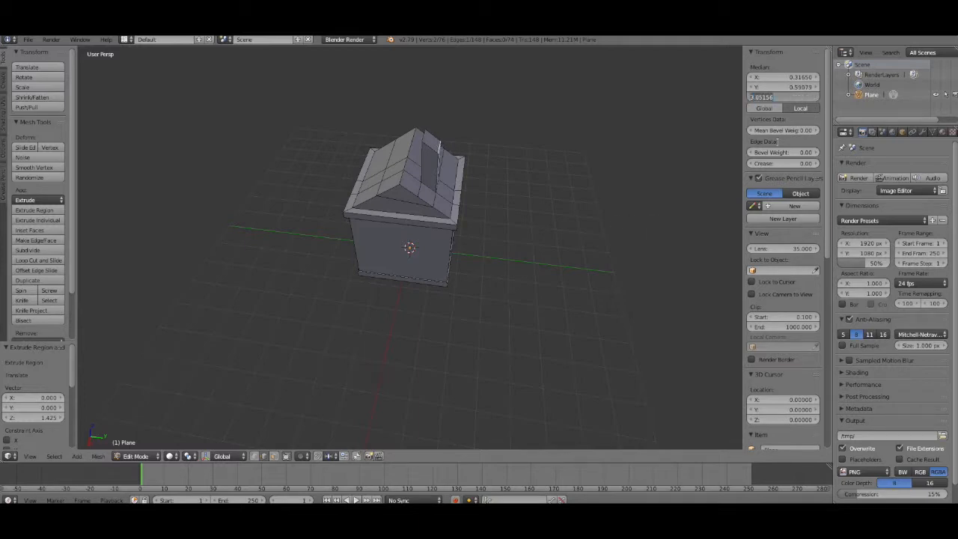
key(Return)
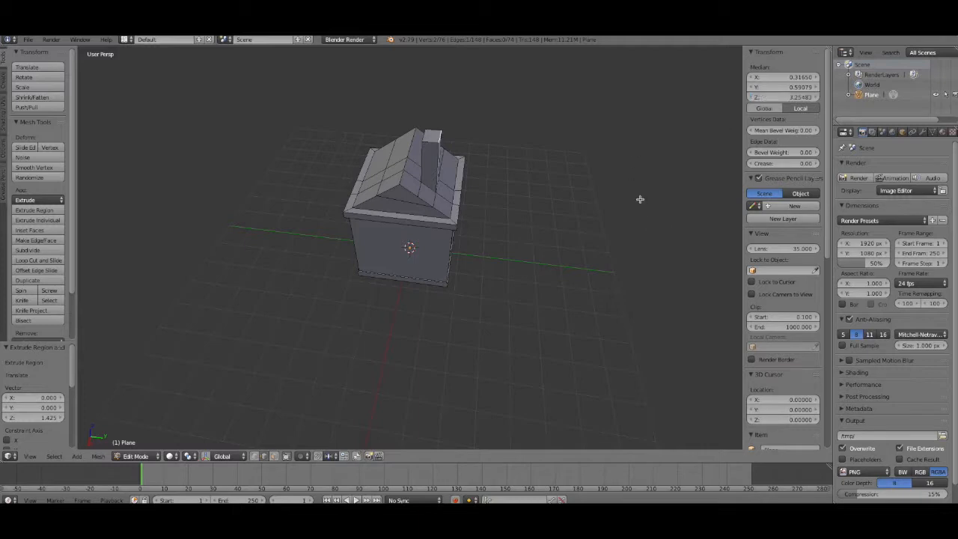
key(n)
Select the chimney's top face and move it down along global Z to shorten the chimney
middle_drag(648, 219, 629, 221)
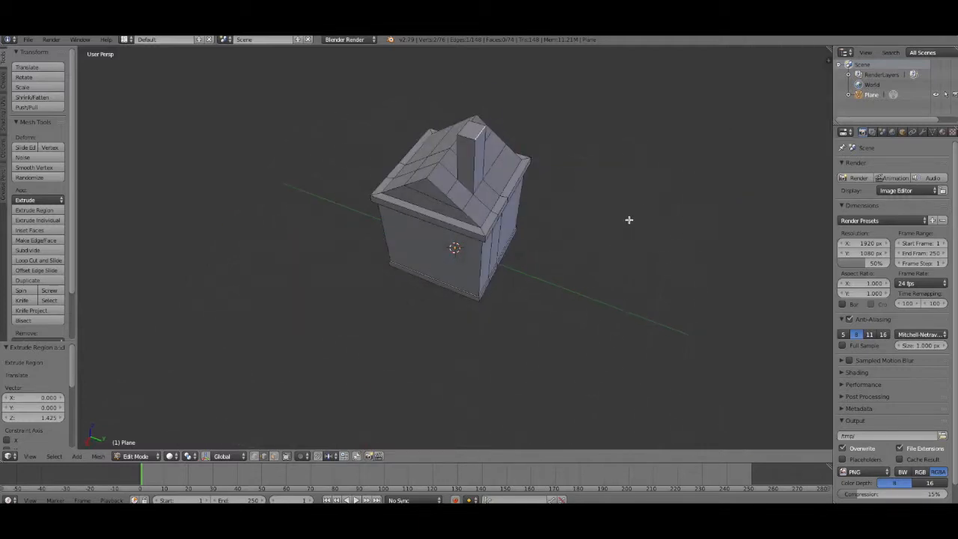
scroll(629, 222, up, 1)
right_click(479, 90)
key(g)
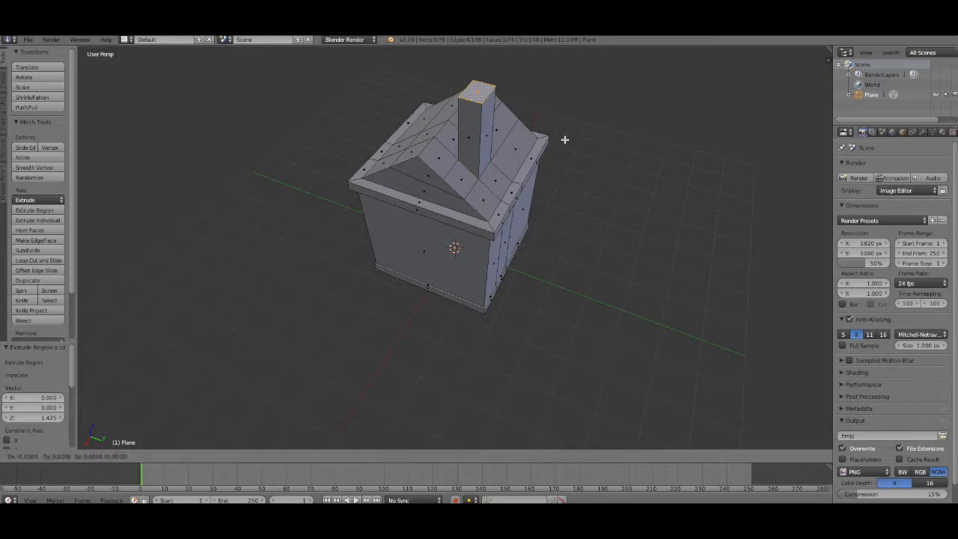
key(z)
click(561, 173)
Inset the chimney's top face about 0.02 and extrude the inner face downward to hollow the chimney
middle_drag(609, 182, 636, 158)
key(i)
click(643, 148)
key(e)
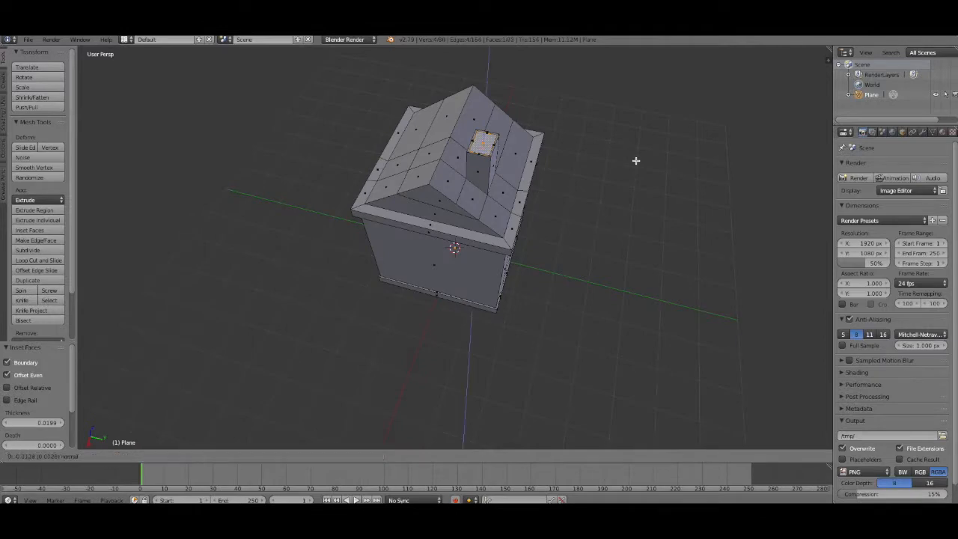
click(617, 162)
middle_drag(631, 169, 622, 150)
key(Tab)
middle_drag(399, 318, 307, 277)
key(Tab)
Add a horizontal loop cut around the walls at about mid-height to mark the top of the doorway
middle_drag(342, 369, 569, 318)
scroll(591, 307, up, 4)
key(ctrl+r)
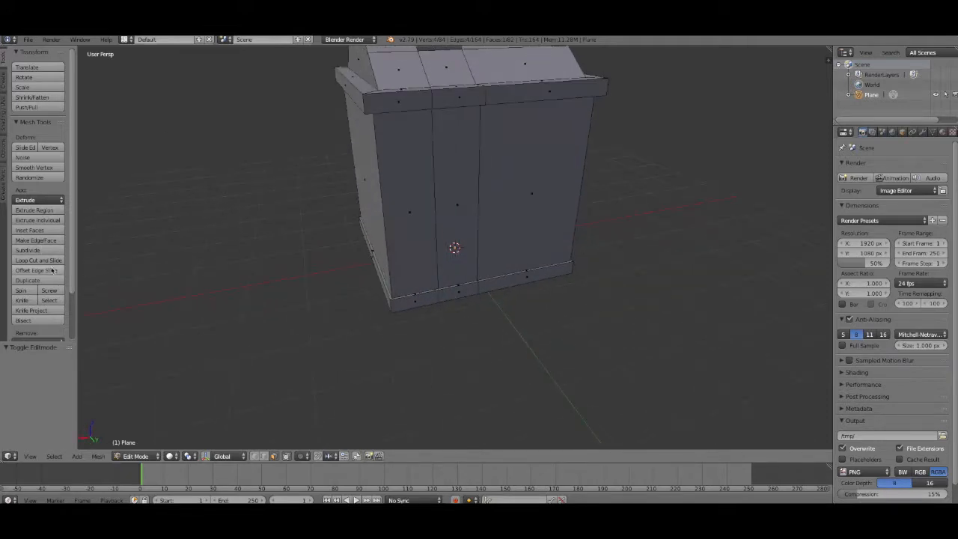
click(385, 216)
click(376, 217)
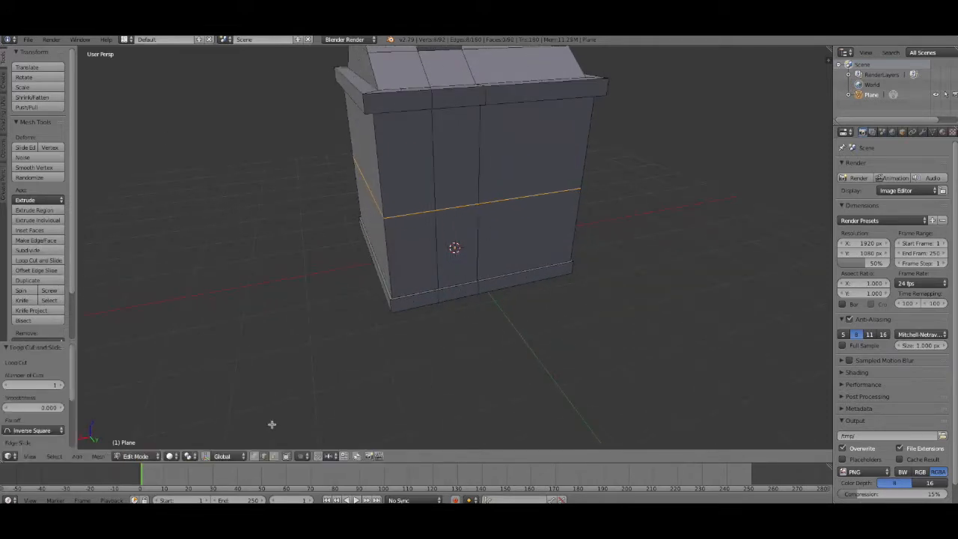
Try to move the doorway face below the new loop cut along the global X axis
click(274, 456)
right_click(456, 247)
key(g)
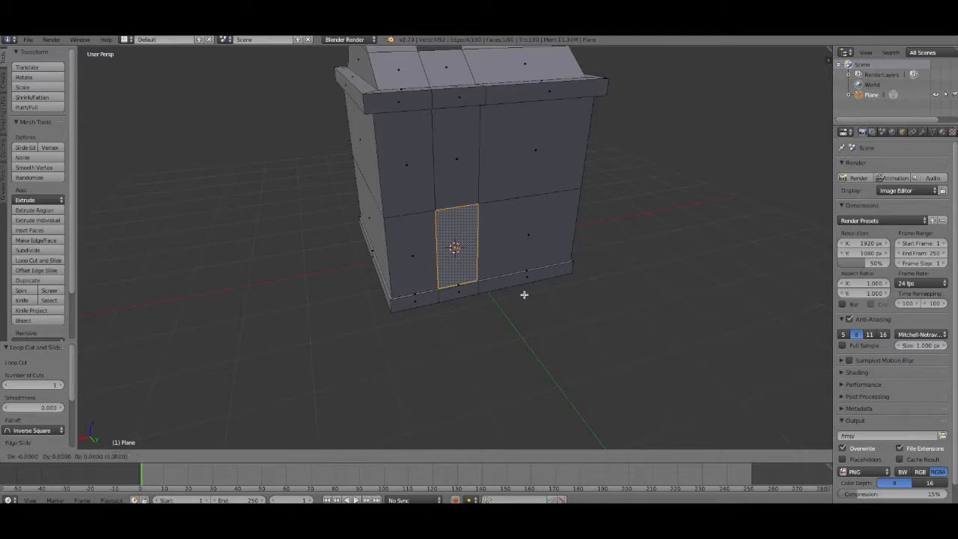
key(x)
click(501, 296)
key(ctrl+z)
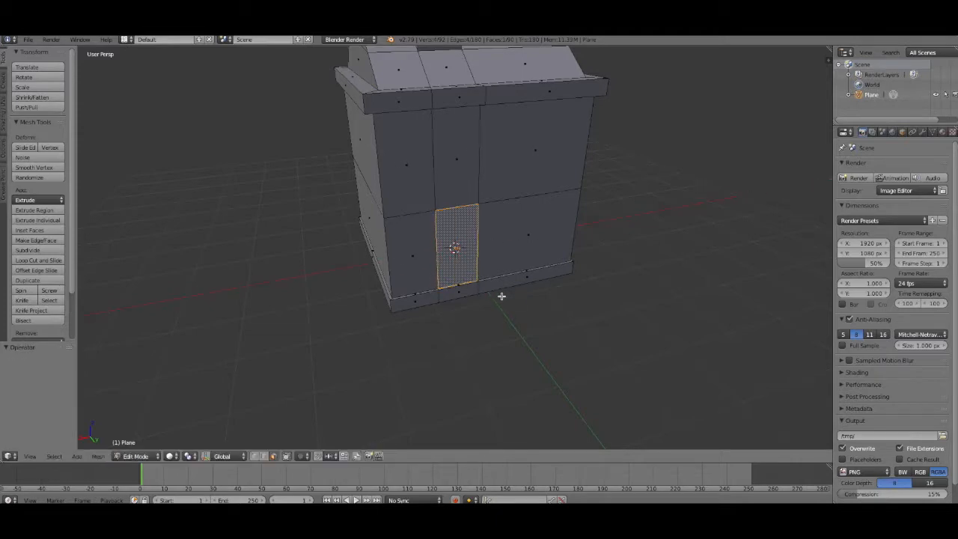
Try to extrude the full-height base face directly below the doorway outward
scroll(588, 315, up, 2)
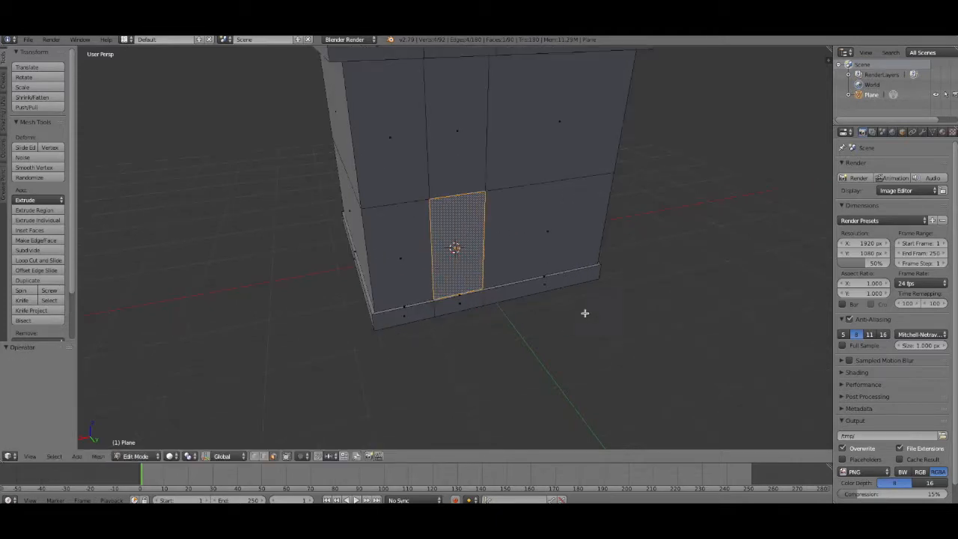
middle_drag(600, 296, 558, 312)
scroll(558, 313, up, 1)
key(ctrl+z)
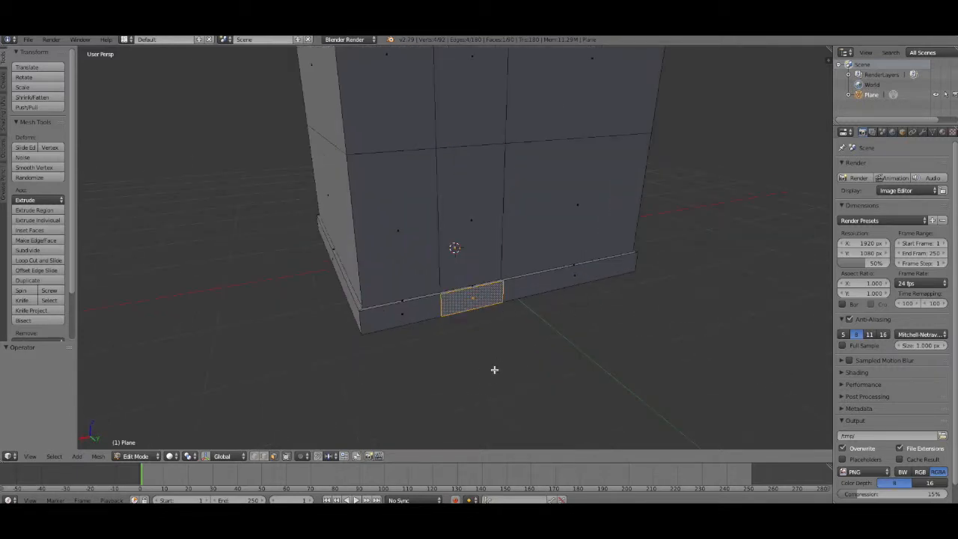
key(e)
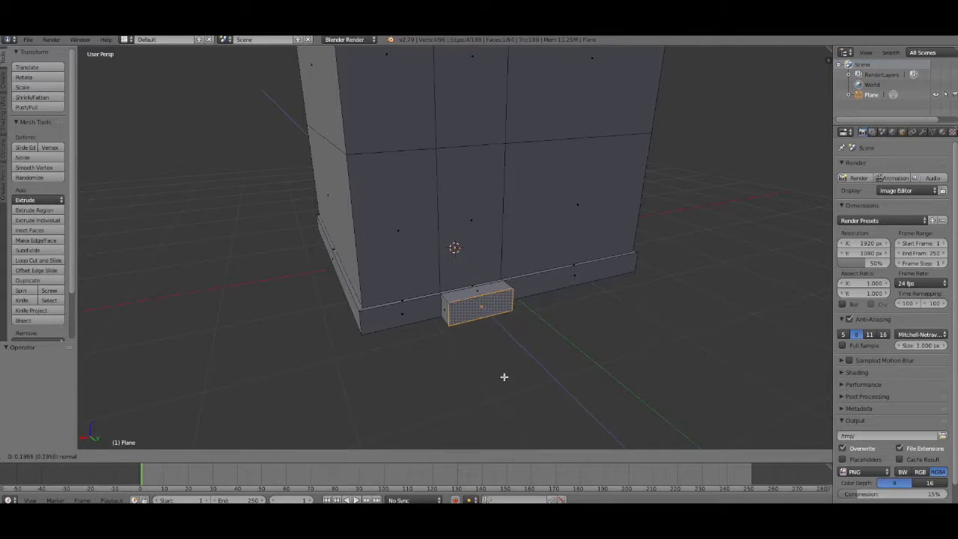
click(504, 377)
key(ctrl+z)
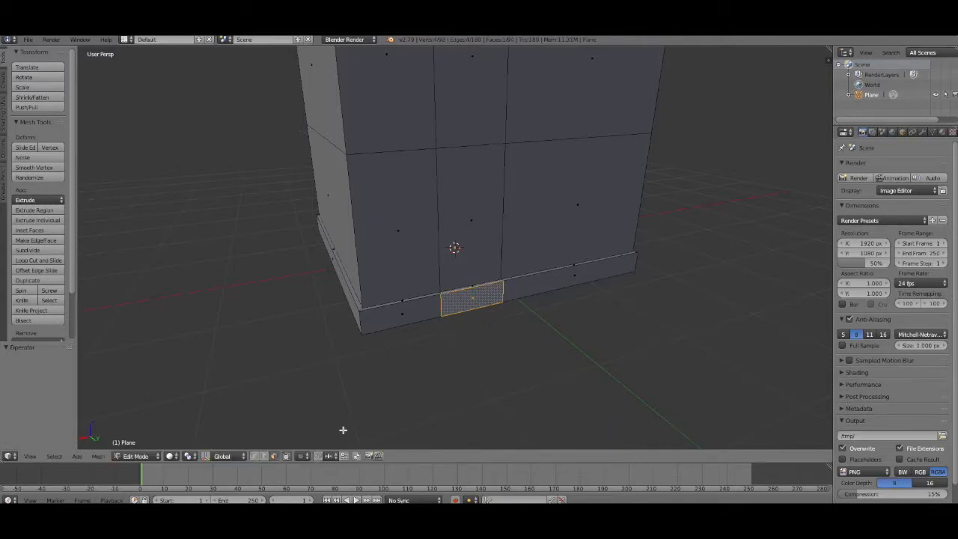
Add a horizontal loop cut around the base and extrude the lower face under the doorway outward about 0.24
click(39, 260)
click(436, 306)
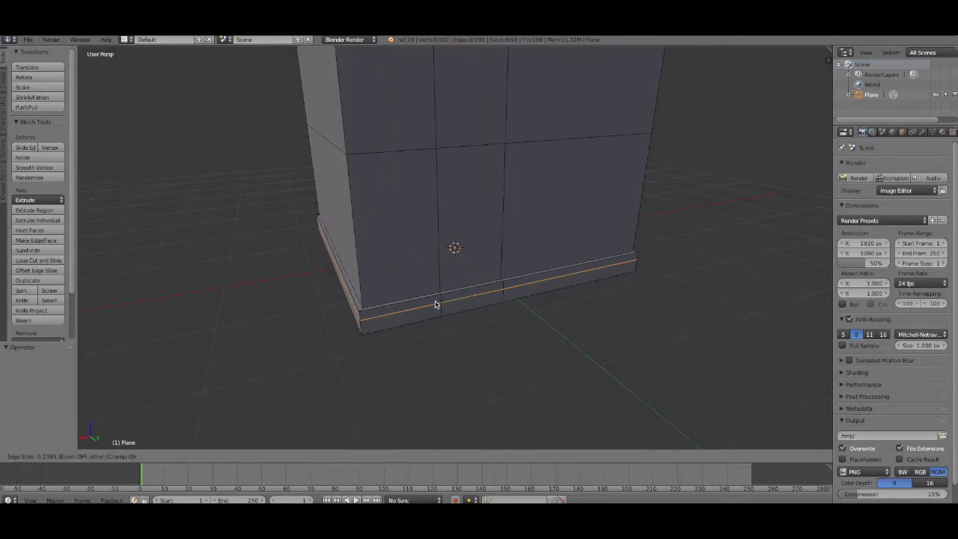
click(436, 304)
click(274, 456)
right_click(463, 313)
key(e)
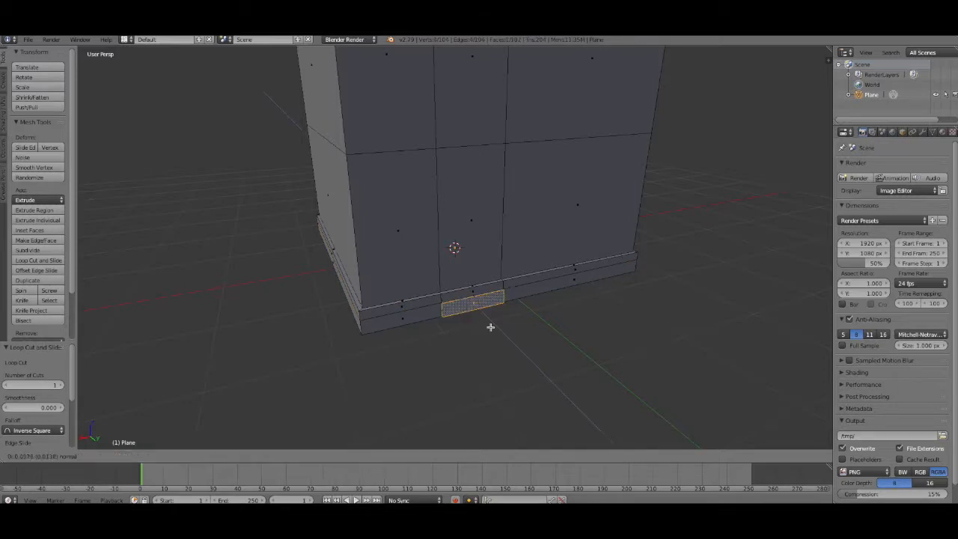
click(498, 333)
Add a horizontal loop cut through the entrance step and extrude its lower front face outward about 0.15 to form a second step
key(ctrl+r)
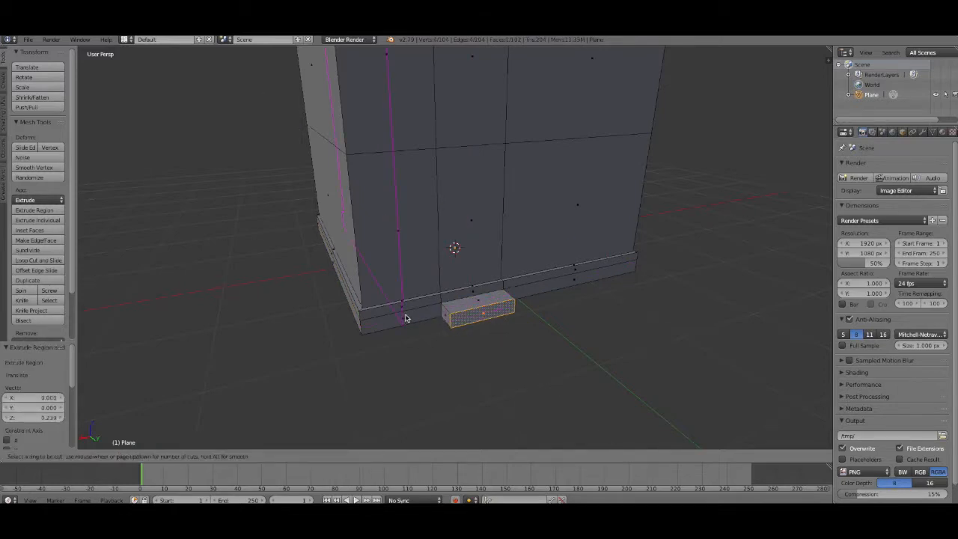
click(454, 323)
click(464, 322)
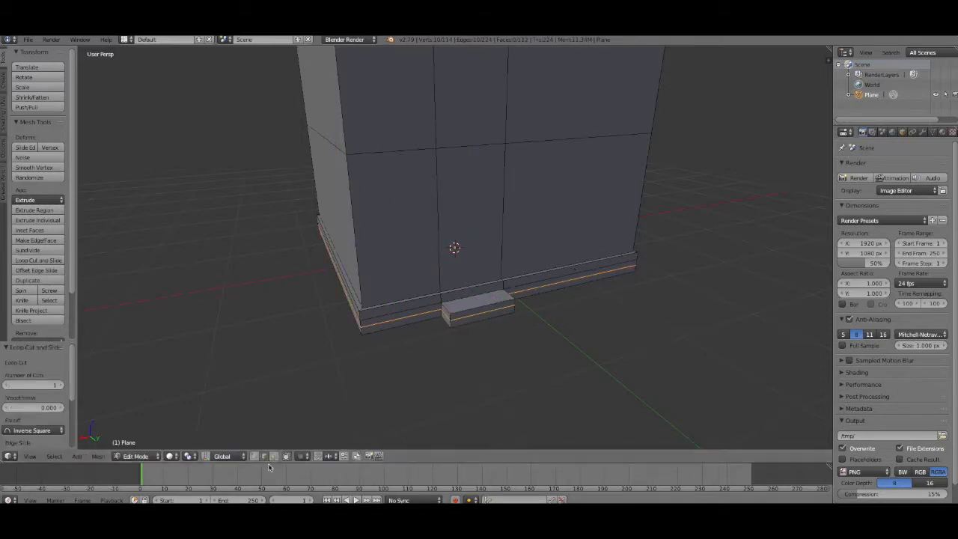
right_click(468, 321)
key(e)
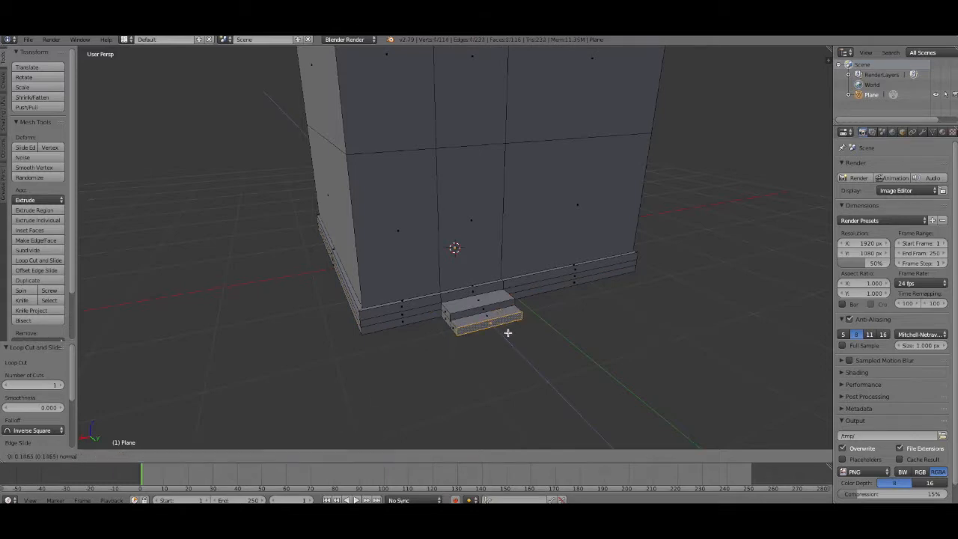
click(508, 332)
Extrude the doorway face in place and recess it about 0.043 into the wall along global Y
right_click(472, 238)
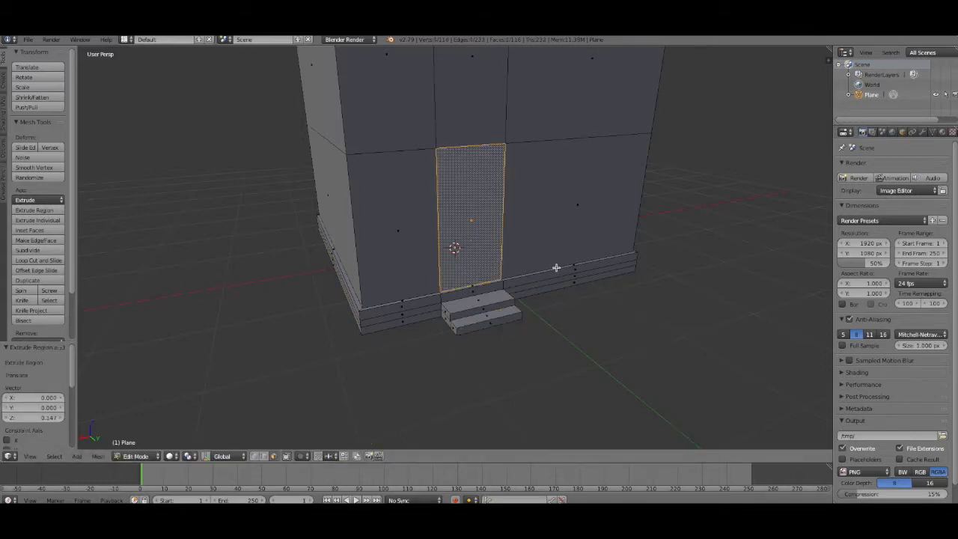
key(i)
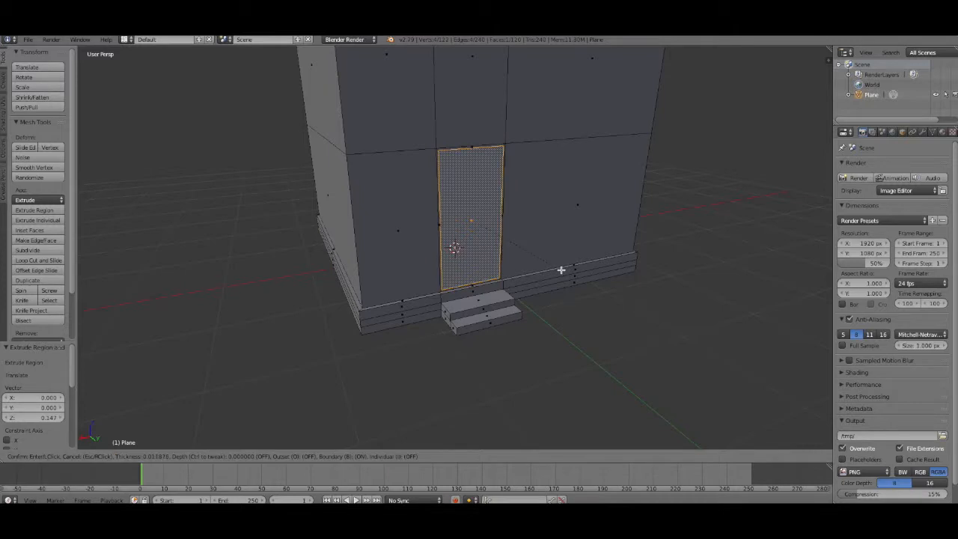
click(561, 271)
key(e)
right_click(560, 270)
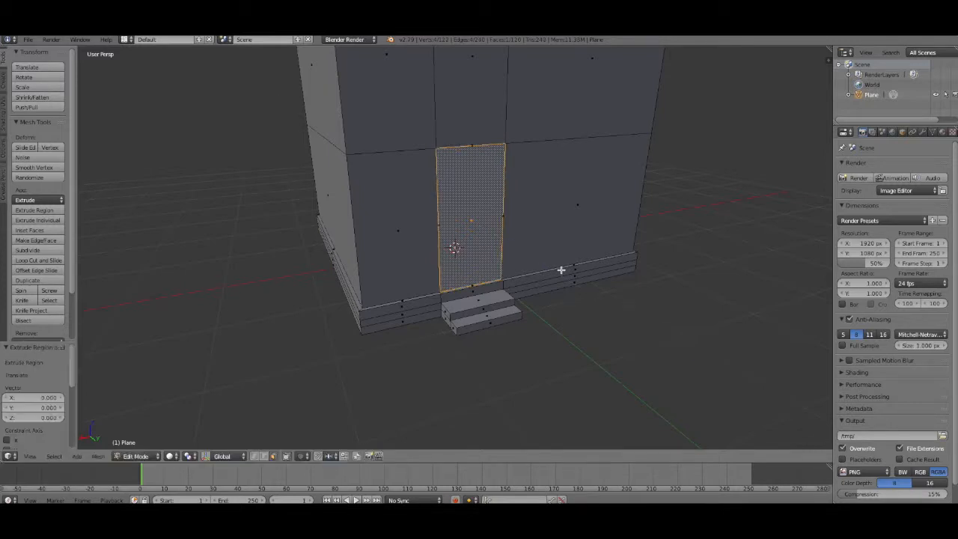
key(g)
key(y)
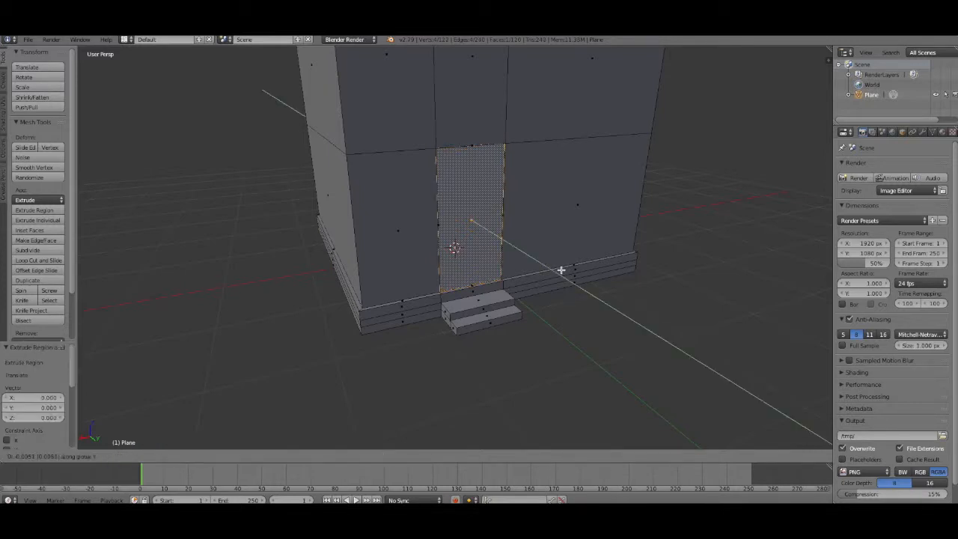
click(560, 270)
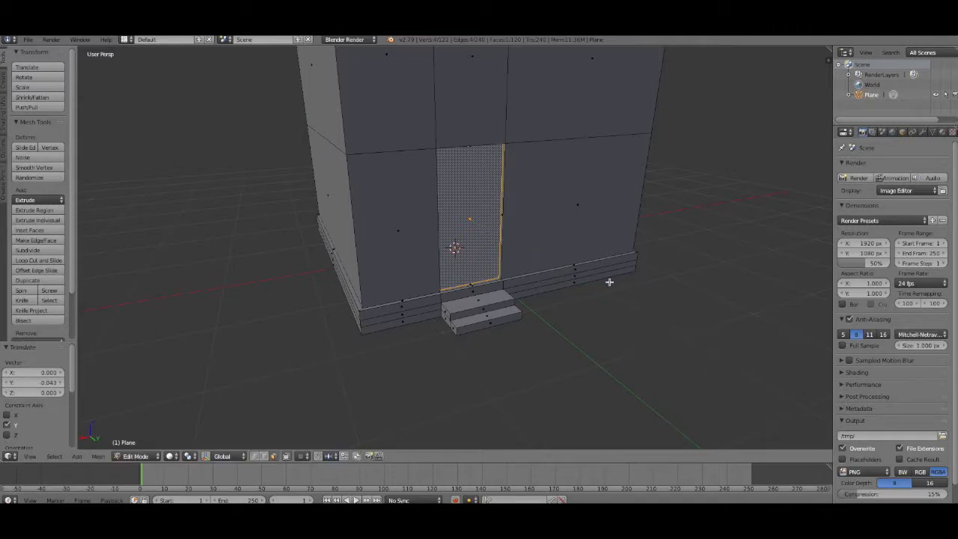
Inset the recessed doorway face by 0.0095 and move the inner face along global Y
key(i)
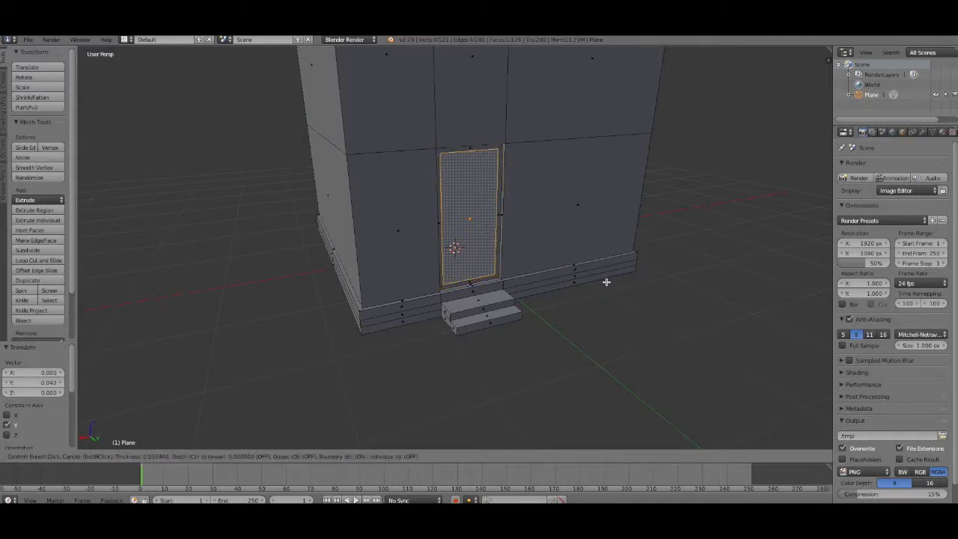
click(610, 281)
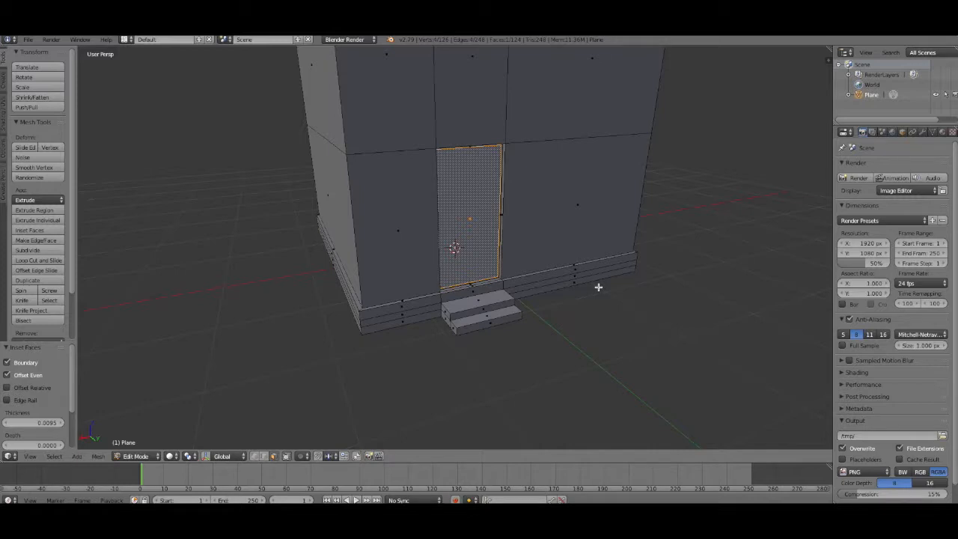
key(g)
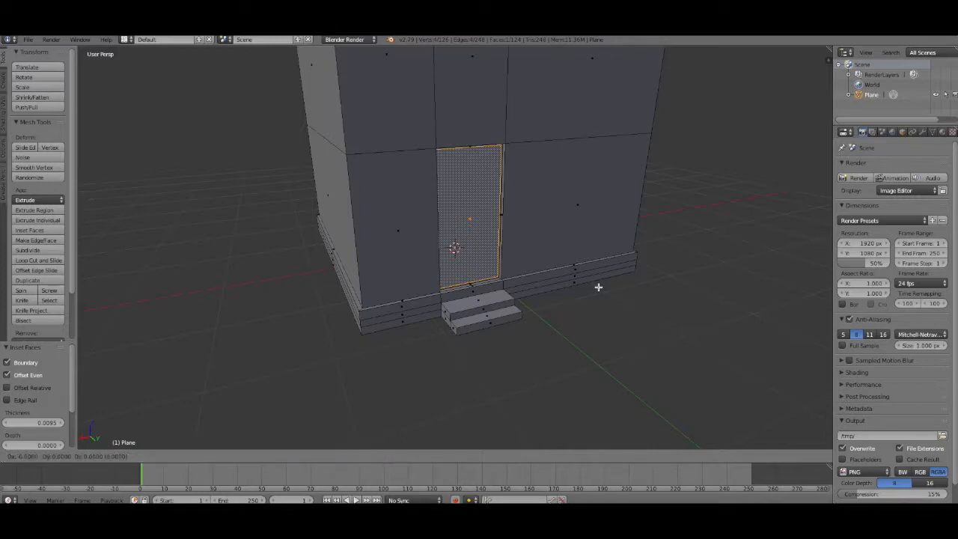
key(y)
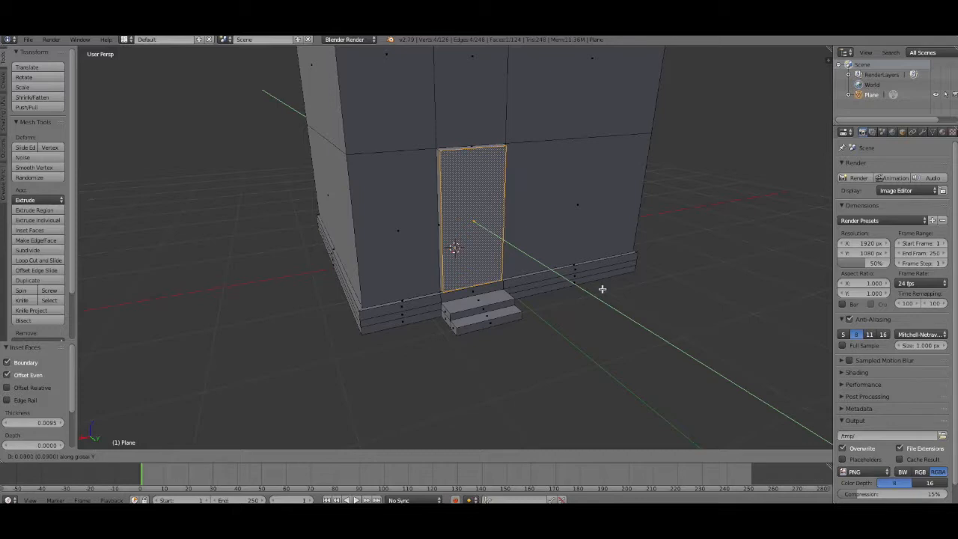
click(597, 292)
Scale the door face uniformly by 0.886 and stretch it by 1.073 along global Z
key(s)
click(602, 285)
middle_drag(630, 284, 599, 279)
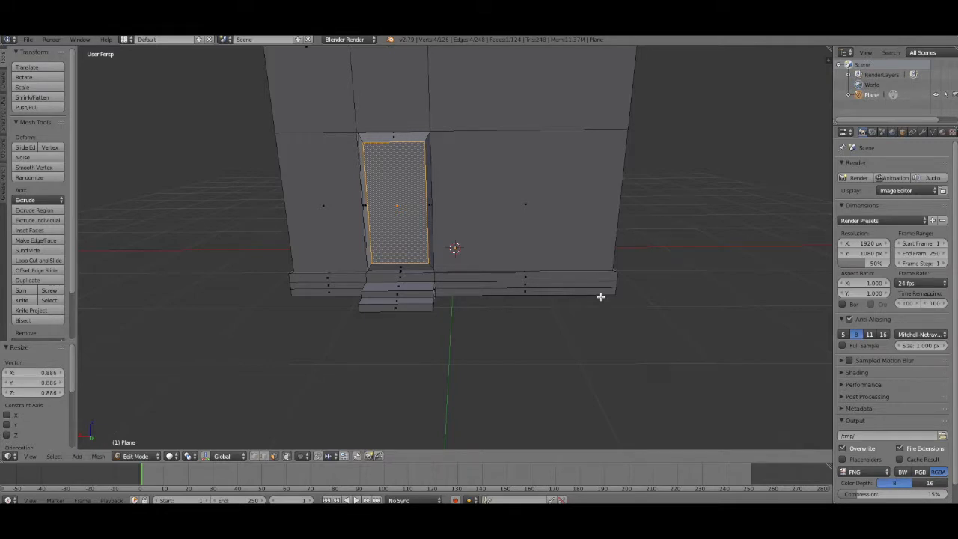
key(s)
key(z)
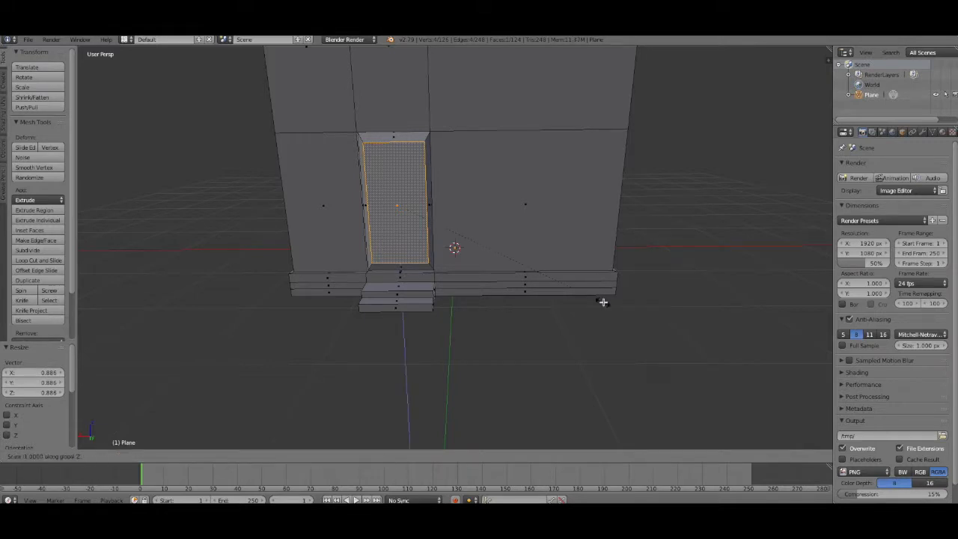
click(638, 256)
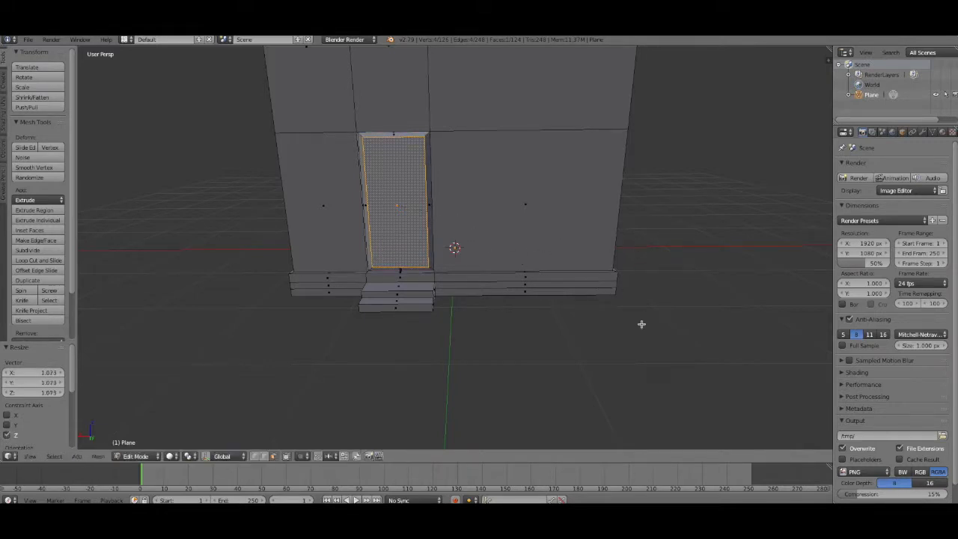
Examine the door and the whole house in Object Mode, and return to Edit Mode facing the front wall
mouse_move(637, 317)
middle_down()
mouse_move(719, 317)
mouse_move(647, 323)
middle_up()
scroll(633, 327, up, 3)
scroll(635, 330, down, 2)
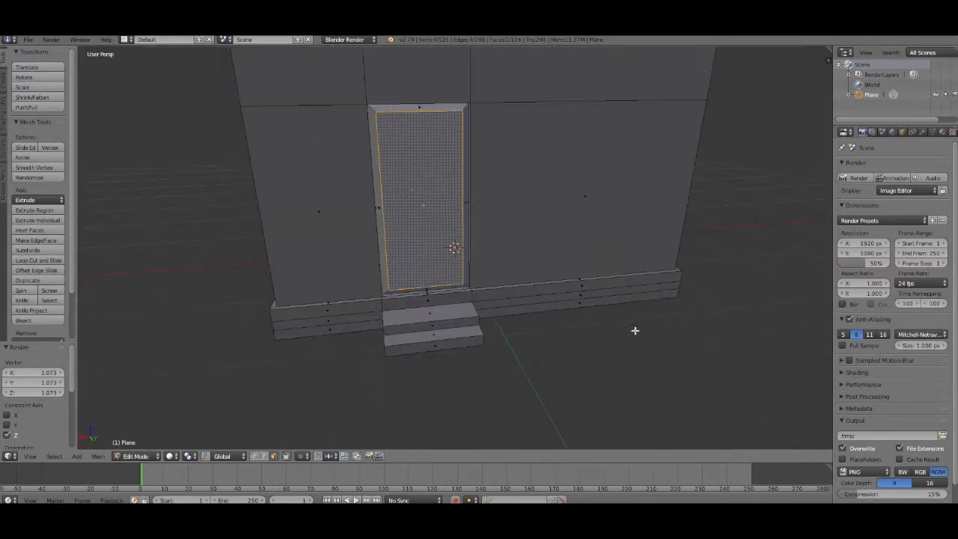
click(135, 456)
click(134, 442)
scroll(479, 333, down, 4)
middle_drag(567, 335, 524, 352)
scroll(515, 342, down, 3)
click(142, 456)
click(146, 435)
middle_drag(451, 351, 524, 327)
scroll(524, 327, up, 4)
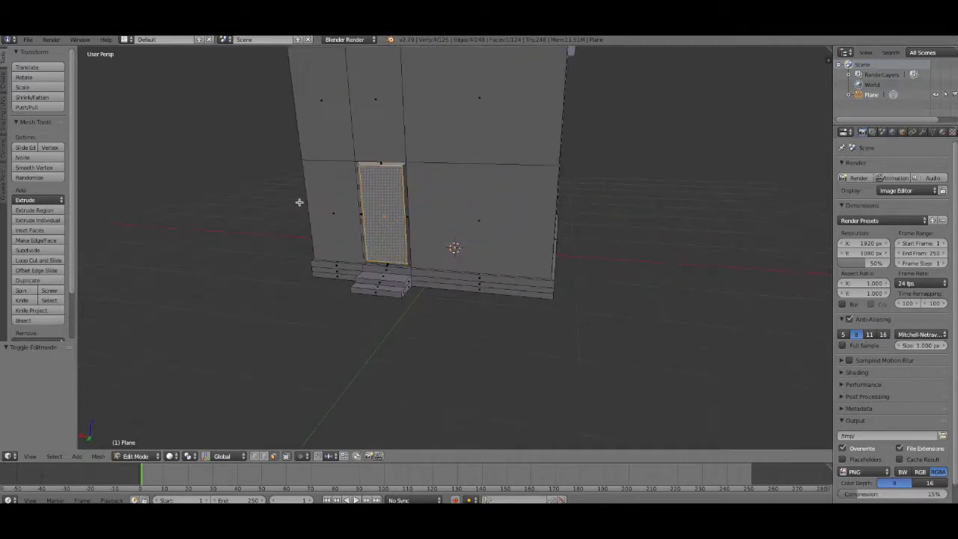
Add two horizontal loop cuts across the lower front wall to mark the top and bottom of a window
click(63, 261)
click(411, 189)
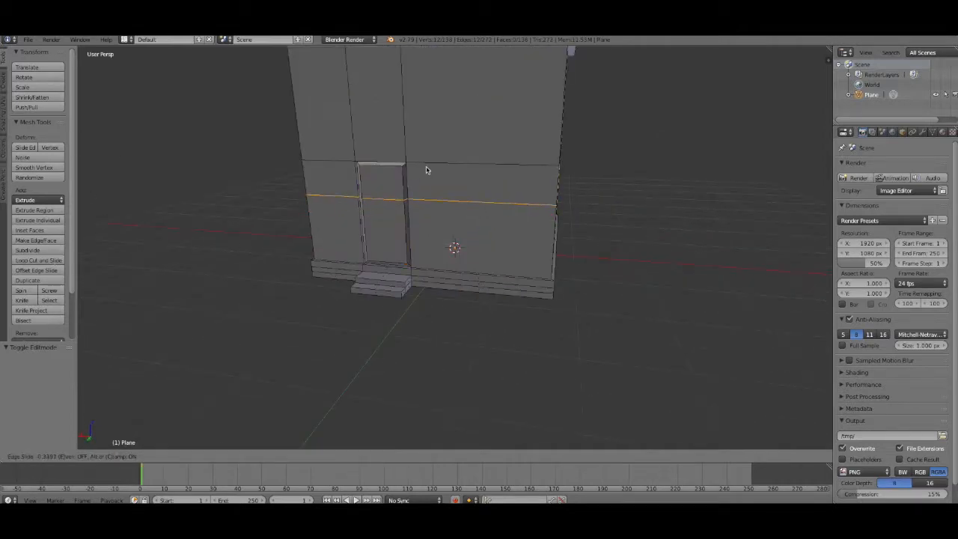
click(432, 171)
click(37, 260)
click(311, 231)
click(311, 235)
Add two vertical loop cuts in the wide wall section beside the door to mark the window's sides
click(46, 261)
click(464, 202)
click(417, 203)
click(38, 261)
click(503, 194)
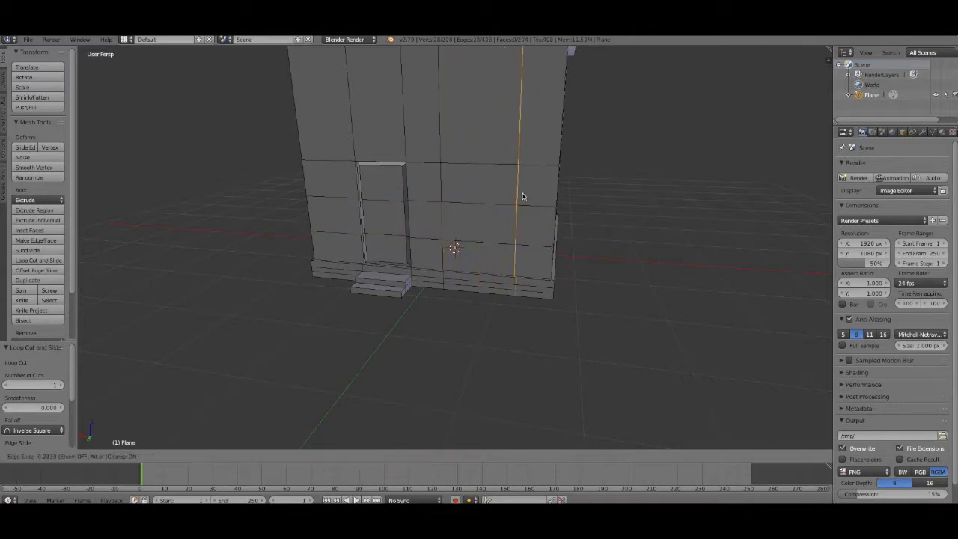
click(509, 200)
Select the window face between the loop cuts and move it up about 0.11 along global Z
click(274, 456)
right_click(479, 220)
key(e)
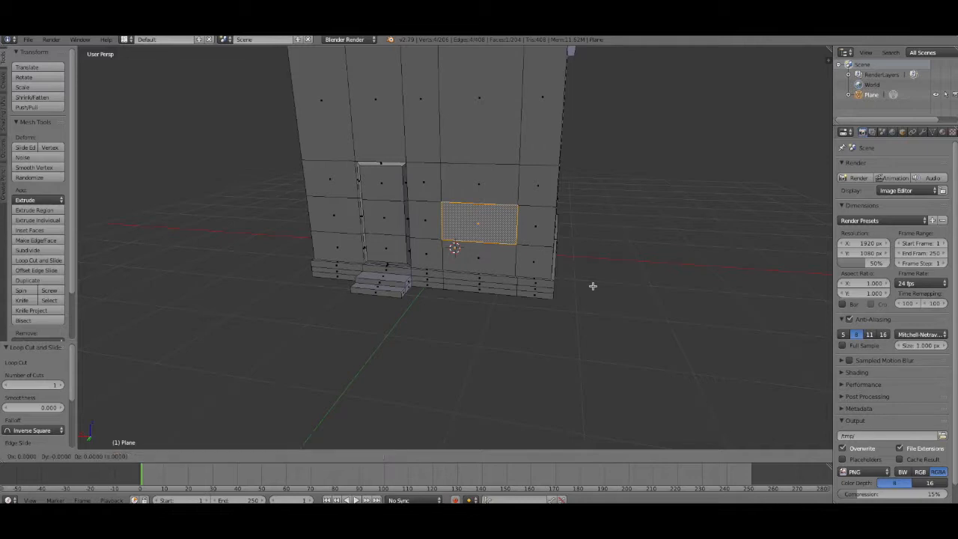
key(z)
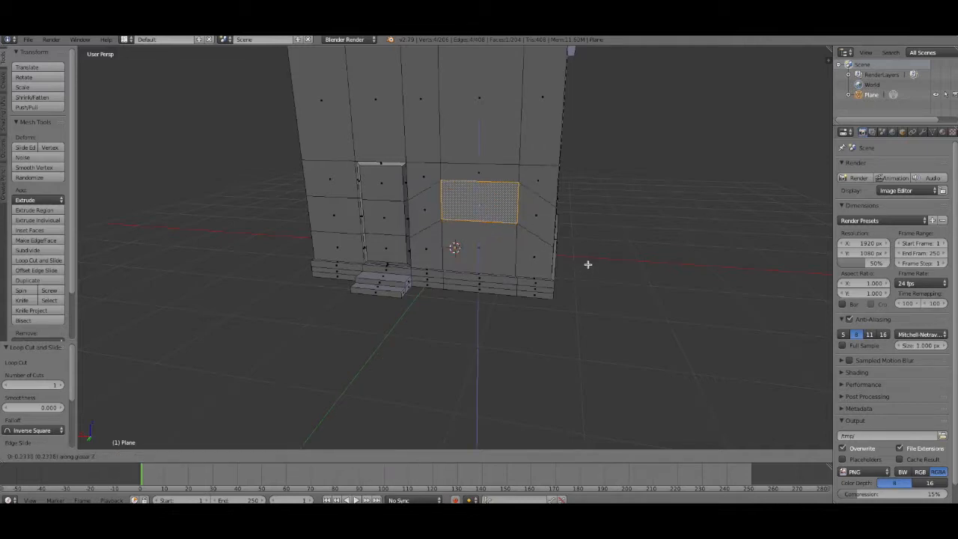
click(588, 277)
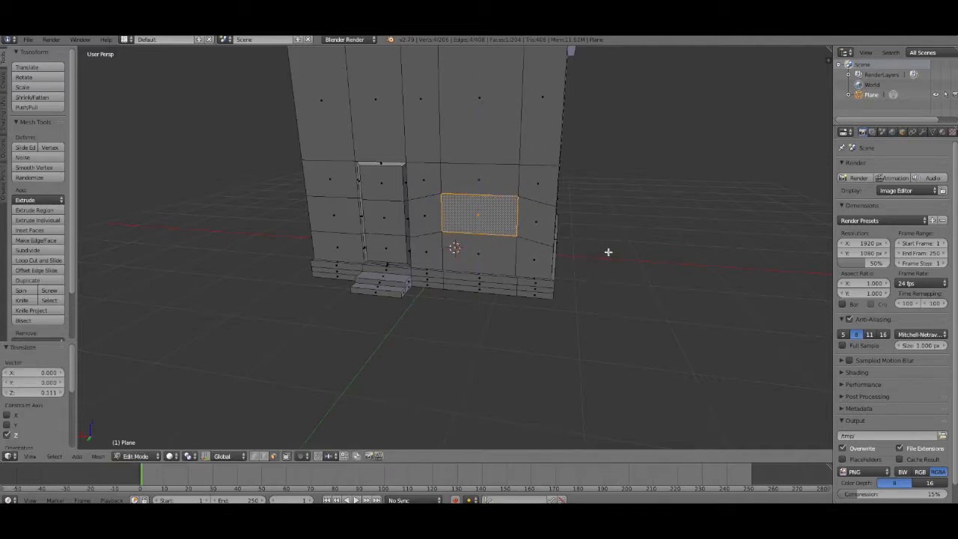
Undo the window face move and the window loop cuts on the front wall
middle_drag(608, 252, 580, 229)
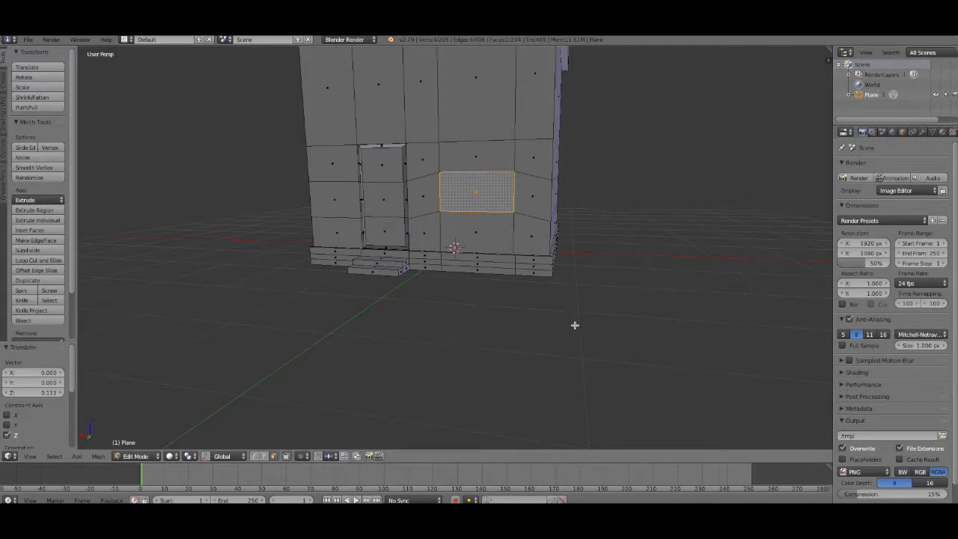
key(ctrl+z)
key(ctrl+z)
key(ctrl+z)
key(ctrl+z)
key(ctrl+z)
middle_drag(574, 325, 523, 354)
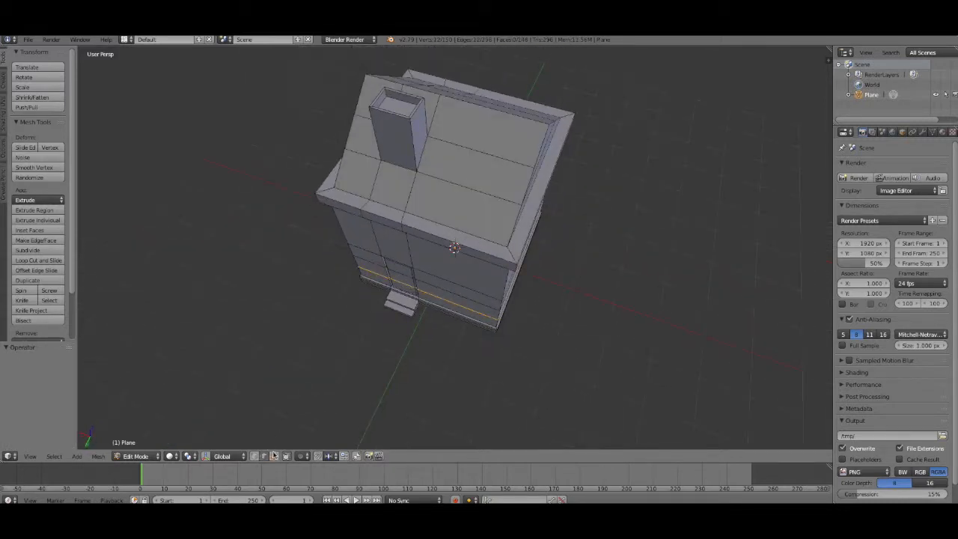
Delete the two horizontal edges dividing the wide part of the front roof slope beside the chimney
right_click(479, 188)
shift+right_click(488, 154)
key(x)
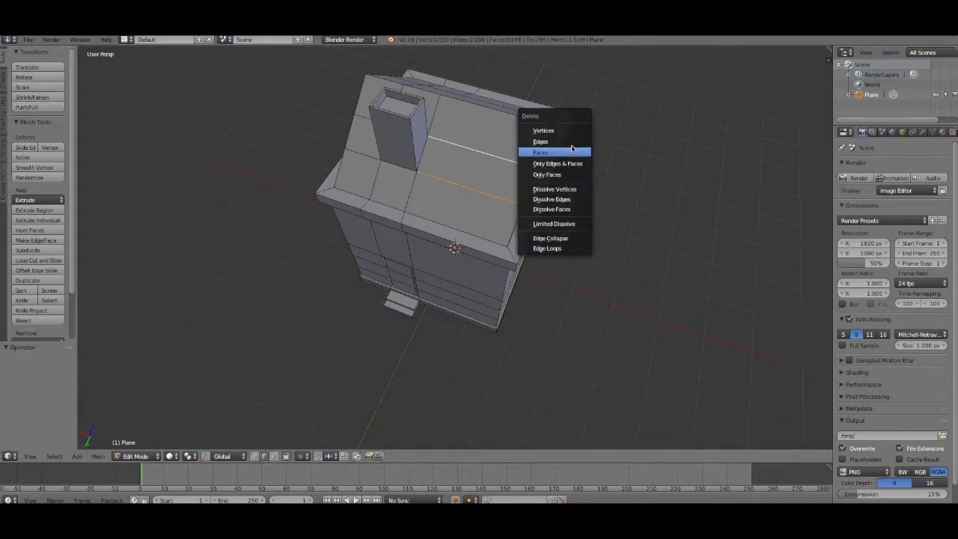
click(563, 142)
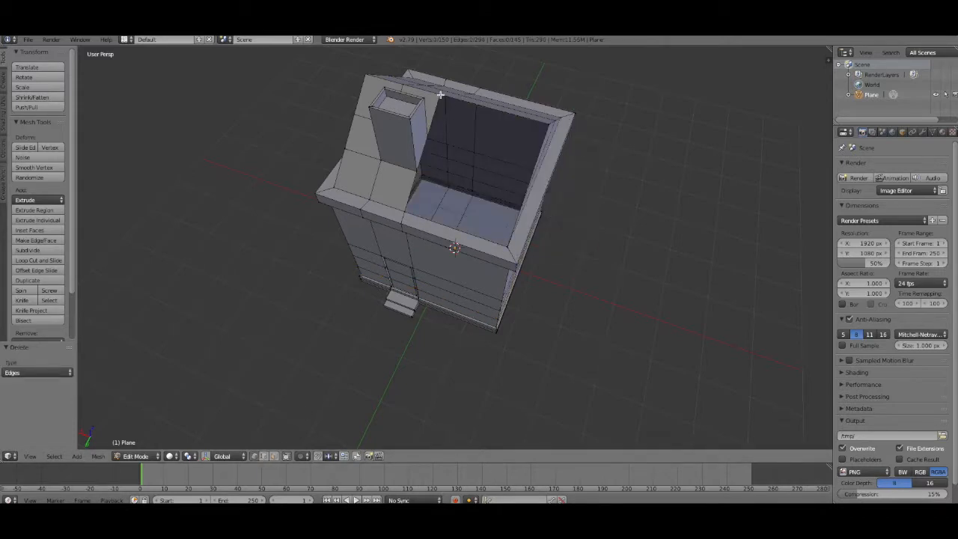
Select the border of the wide roof opening beside the chimney and fill it with a single face
shift+right_click(402, 214)
shift+right_click(507, 244)
shift+right_click(544, 125)
middle_drag(544, 125, 625, 181)
key(g)
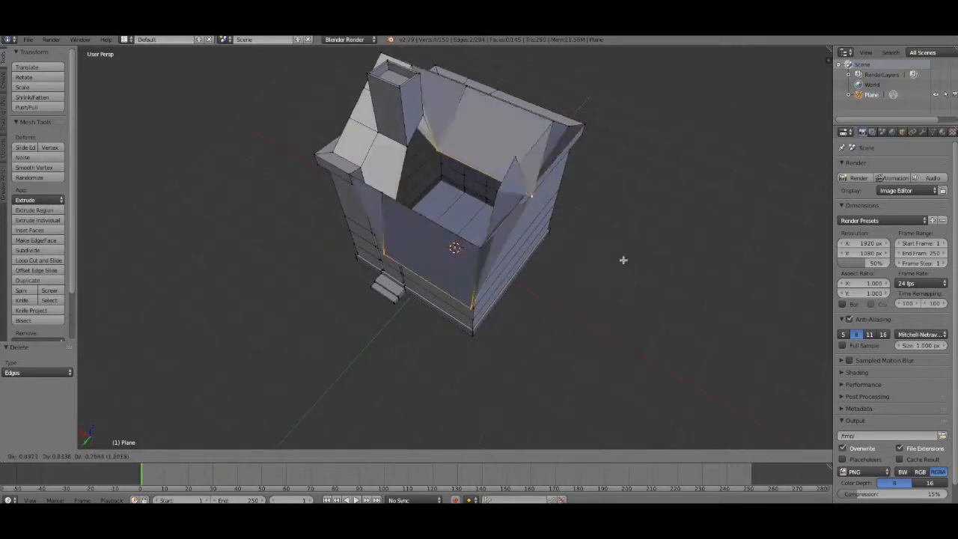
click(605, 185)
key(ctrl+z)
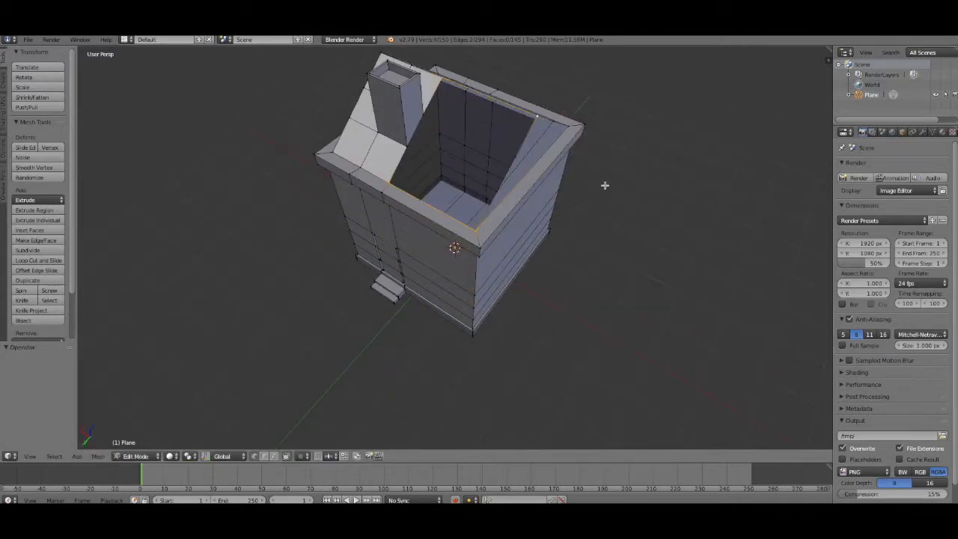
click(38, 241)
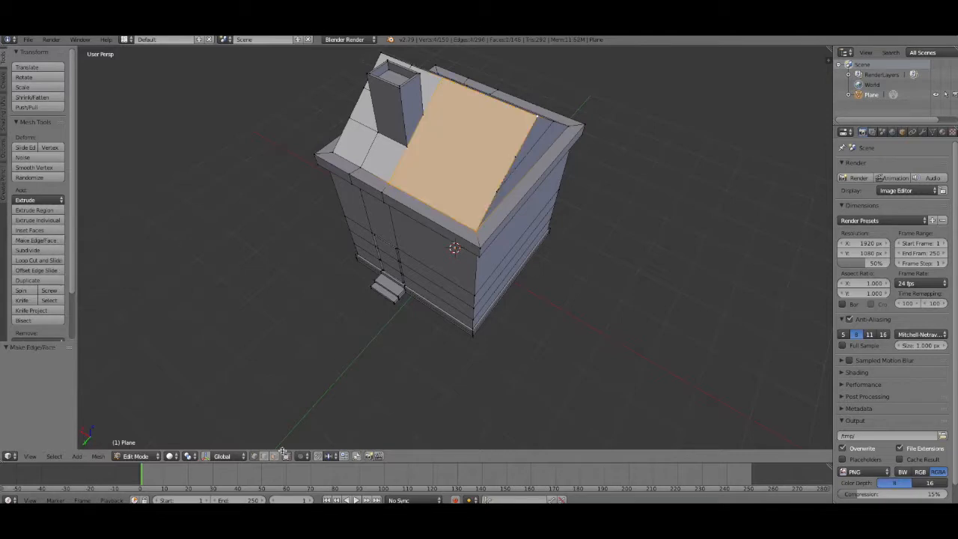
key(a)
Delete the horizontal edges dividing the narrow part of the front roof slope on the chimney's other side
middle_drag(539, 324, 483, 319)
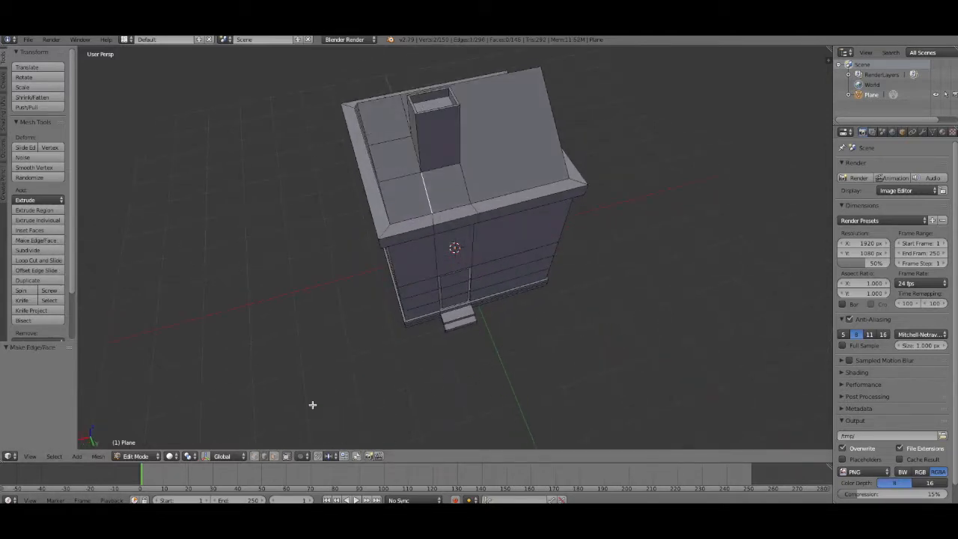
right_click(409, 159)
key(x)
click(513, 298)
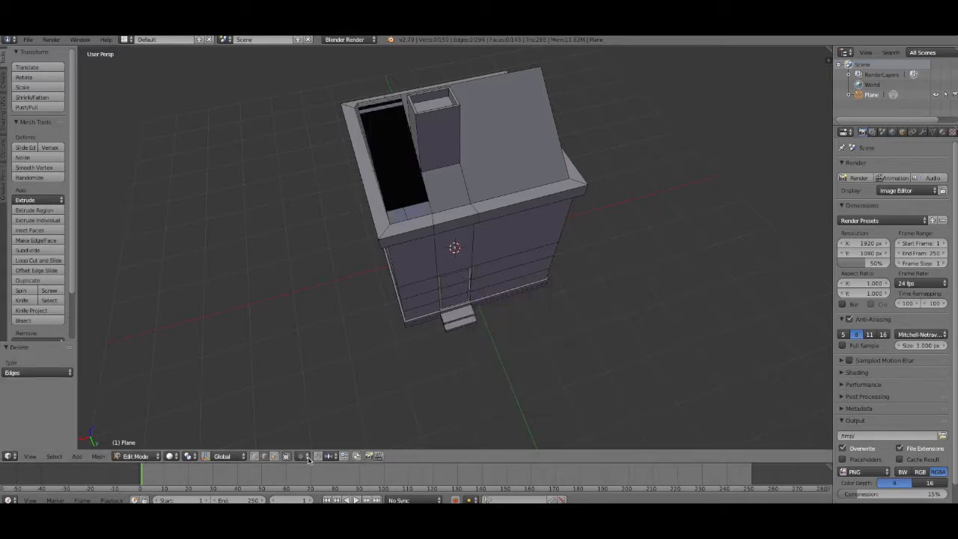
Fill the narrow roof opening between the chimney and the gable with a single face
middle_drag(540, 391, 493, 192)
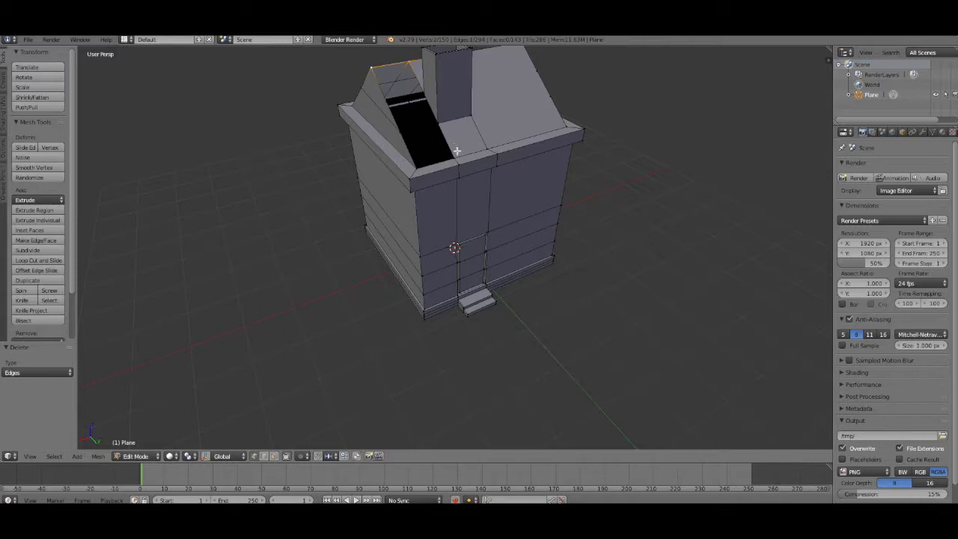
key(g)
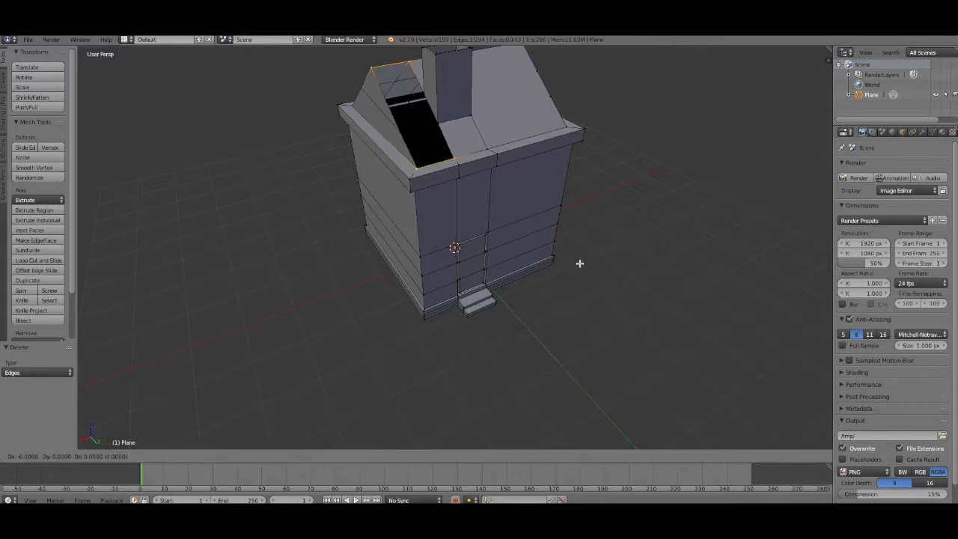
click(569, 255)
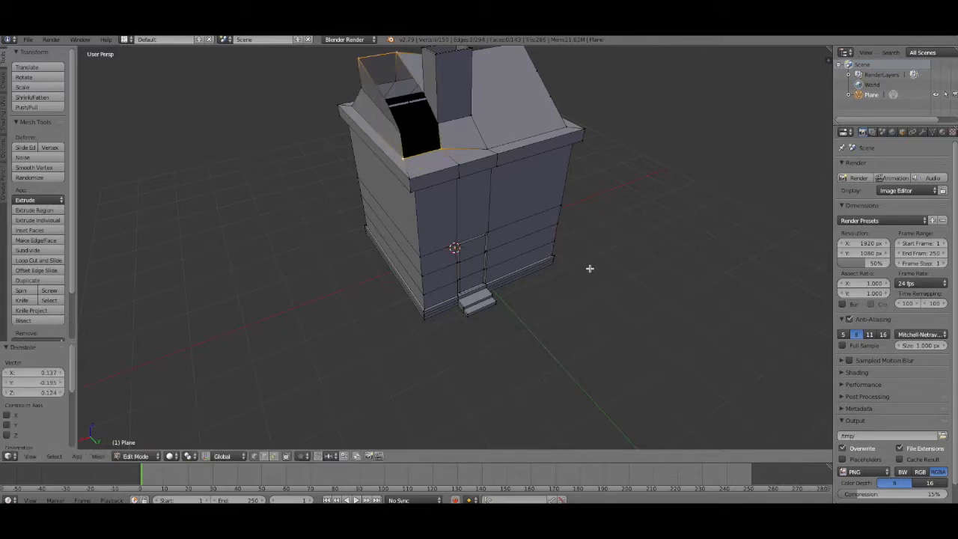
key(ctrl+z)
key(f)
Delete the split faces of the gable nearest the chimney and fill the gap with one face
click(274, 456)
middle_drag(392, 357, 352, 359)
right_click(459, 150)
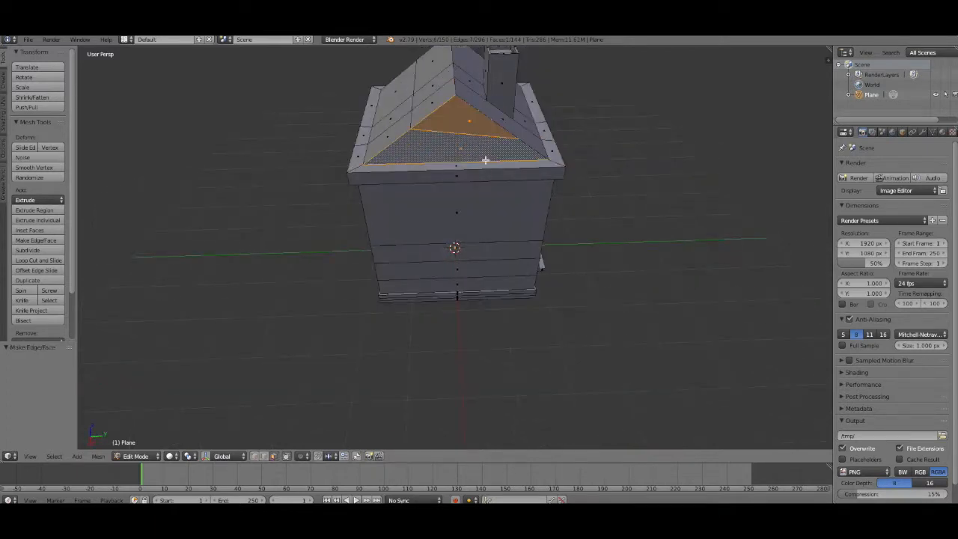
key(x)
click(592, 270)
click(262, 457)
alt+right_click(550, 161)
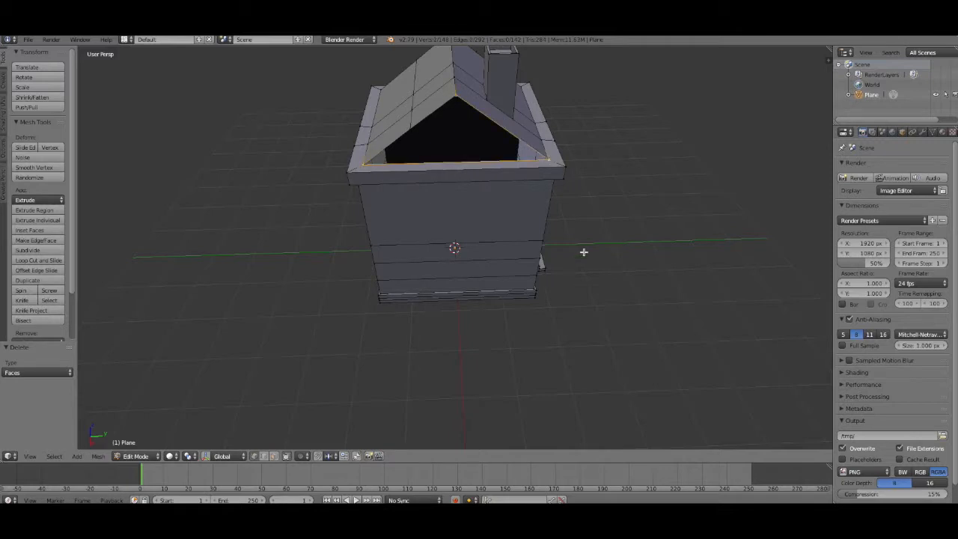
key(f)
Select all six faces of the rear roof slope and delete them
middle_drag(581, 295, 663, 306)
click(274, 456)
right_click(417, 106)
shift+right_click(472, 109)
shift+right_click(511, 118)
shift+right_click(489, 169)
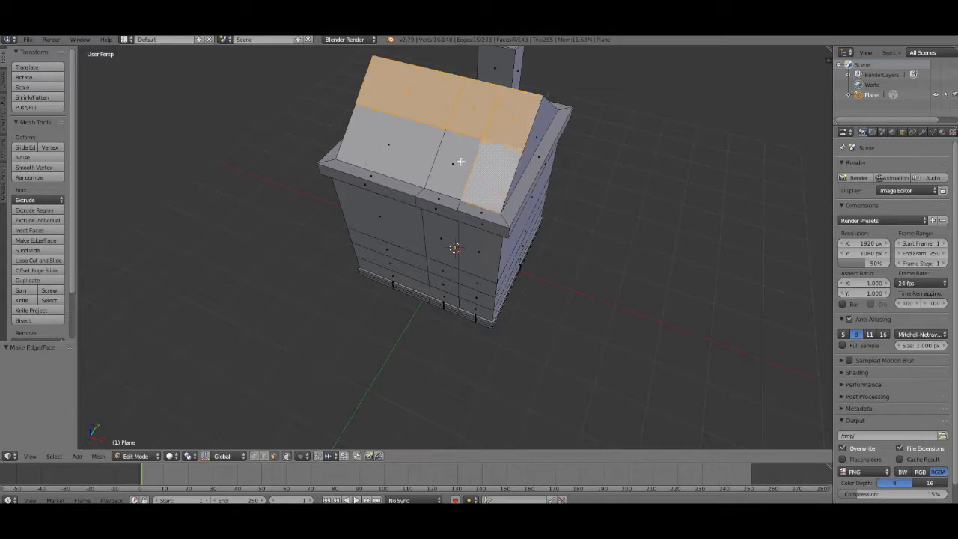
shift+right_click(453, 163)
shift+right_click(403, 143)
key(x)
click(549, 208)
Fill the open rear roof slope with a single face between its two gable edges
click(263, 456)
right_click(499, 214)
shift+right_click(334, 160)
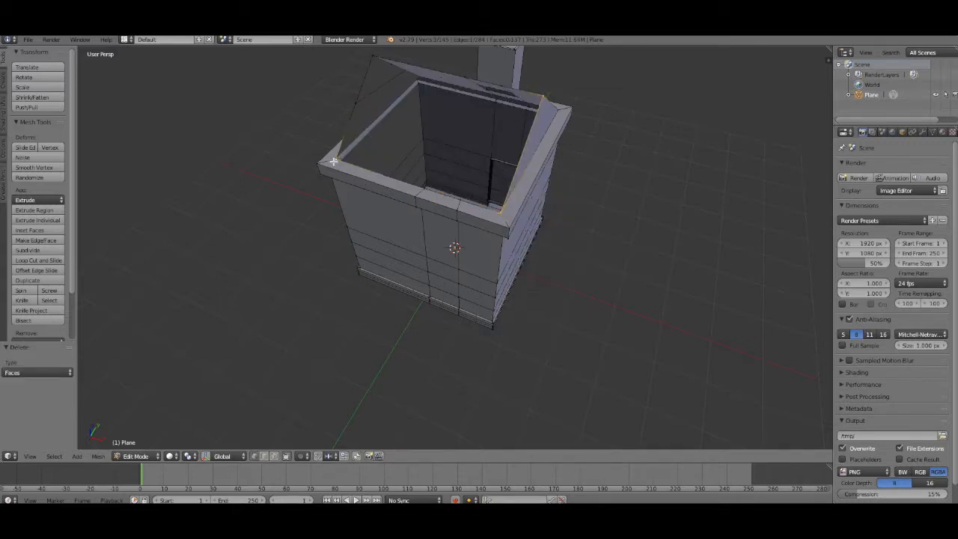
key(f)
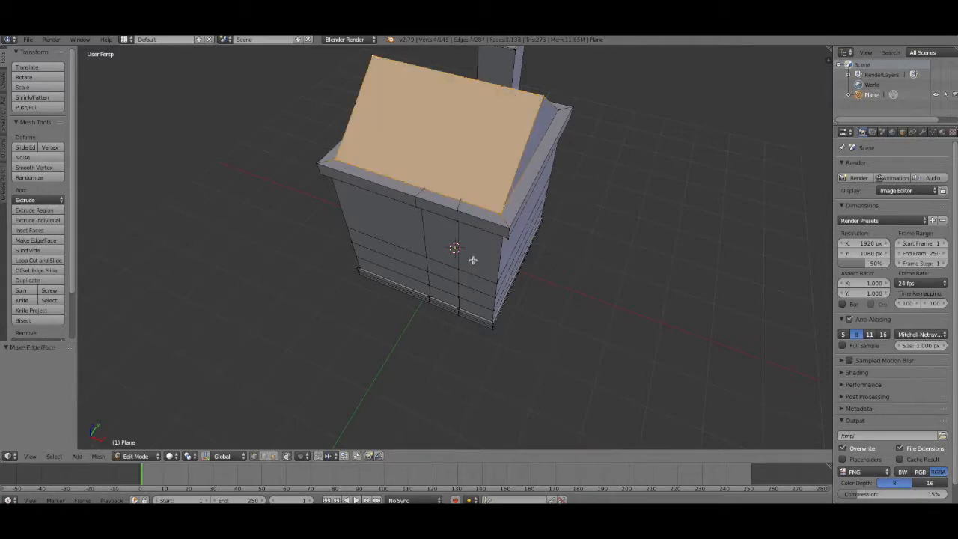
Delete the two split faces of the gable farthest from the chimney and fill it with one triangular face
click(274, 456)
middle_drag(313, 382, 449, 359)
right_click(426, 128)
shift+right_click(440, 140)
key(x)
click(408, 315)
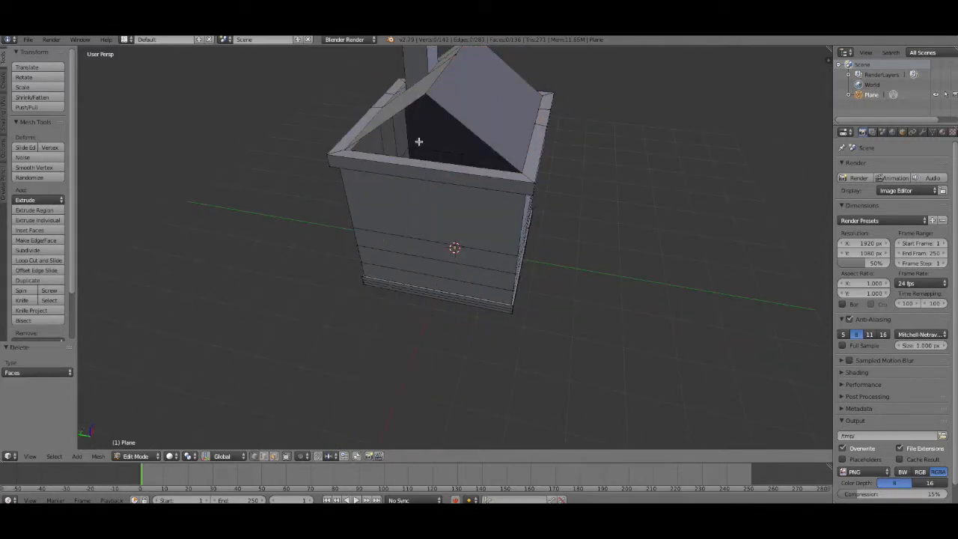
shift+right_click(344, 149)
shift+right_click(521, 171)
key(f)
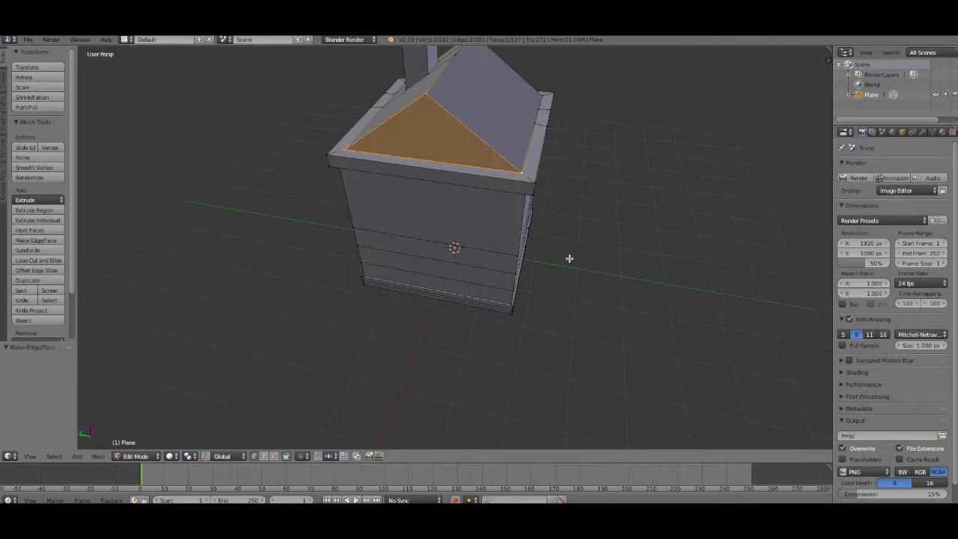
Delete the edges dividing the top surface of the roof rim along the rear slope
middle_drag(619, 244, 538, 259)
click(266, 460)
right_click(531, 203)
key(x)
click(575, 307)
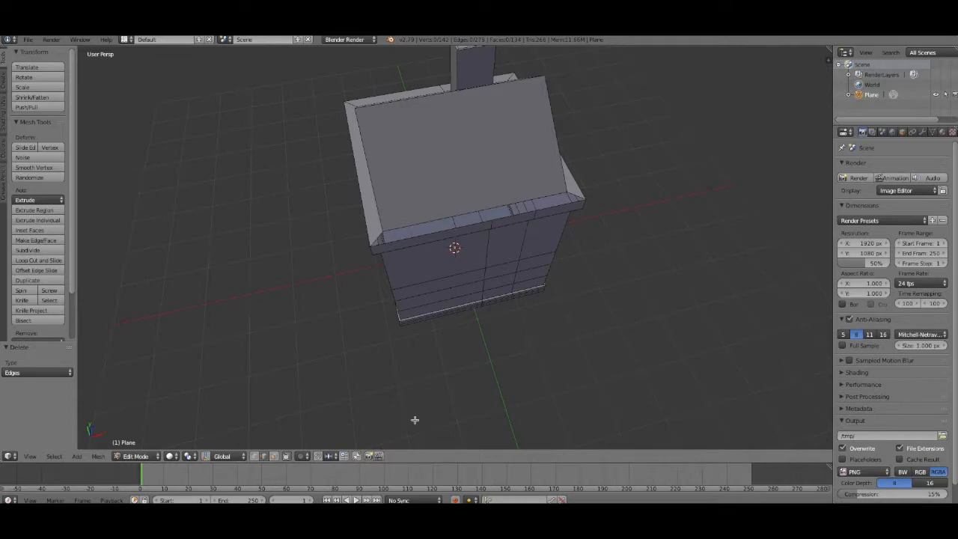
right_click(373, 243)
right_click(527, 202)
key(x)
click(589, 263)
Fill the opening on top of the rear roof rim with a single face
right_click(383, 233)
shift+right_click(371, 248)
shift+right_click(566, 196)
key(f)
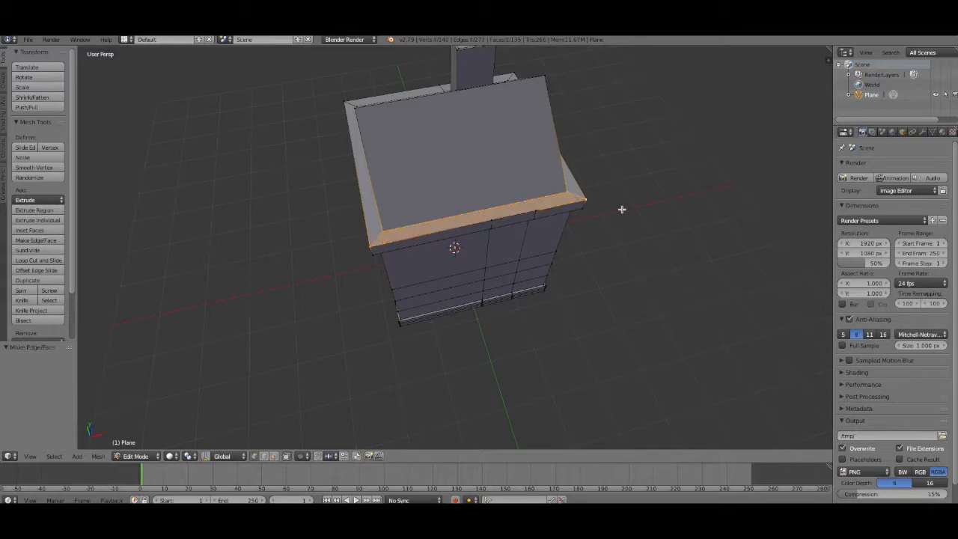
Delete the divided top faces of the front roof rim and fill the gap with a single face
middle_drag(628, 242, 480, 381)
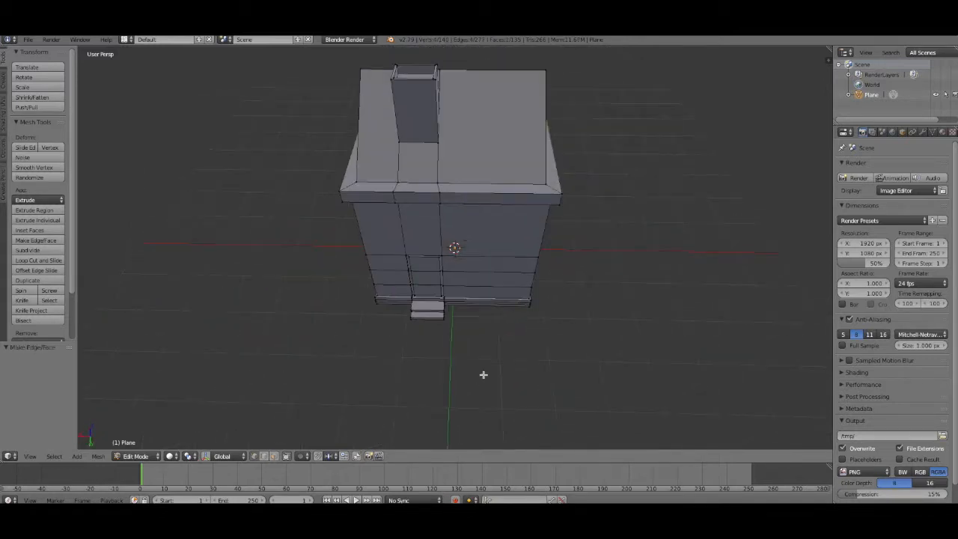
click(276, 457)
key(x)
click(550, 316)
click(255, 456)
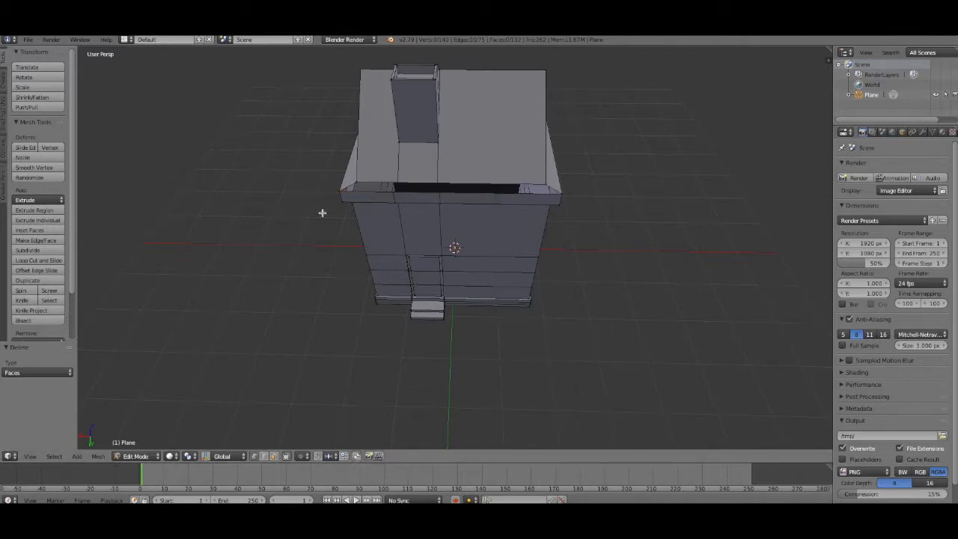
shift+right_click(560, 193)
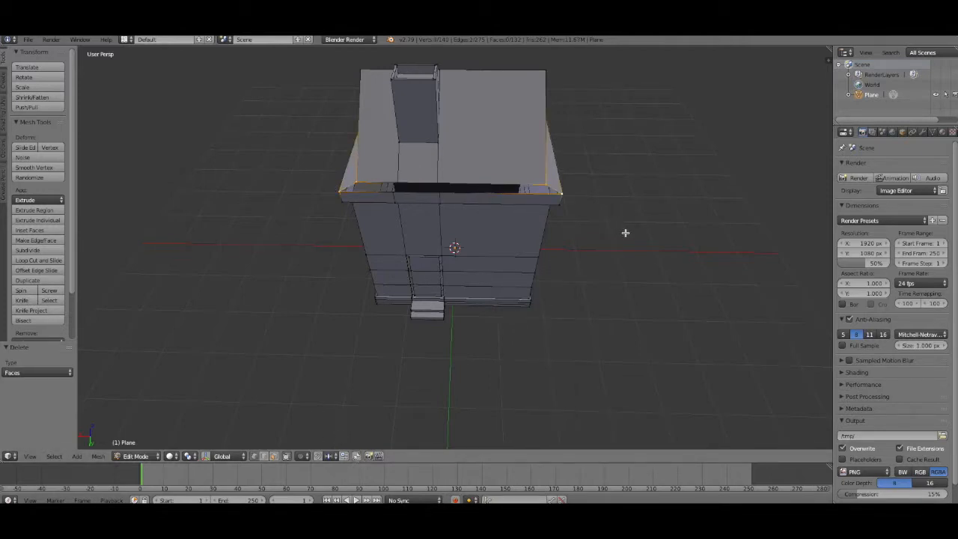
key(f)
Delete the three outer faces of the rear roof rim and fill the gap with a single face
middle_drag(525, 357, 424, 430)
click(275, 458)
right_click(378, 152)
shift+right_click(432, 165)
shift+right_click(474, 175)
key(x)
click(546, 244)
click(264, 457)
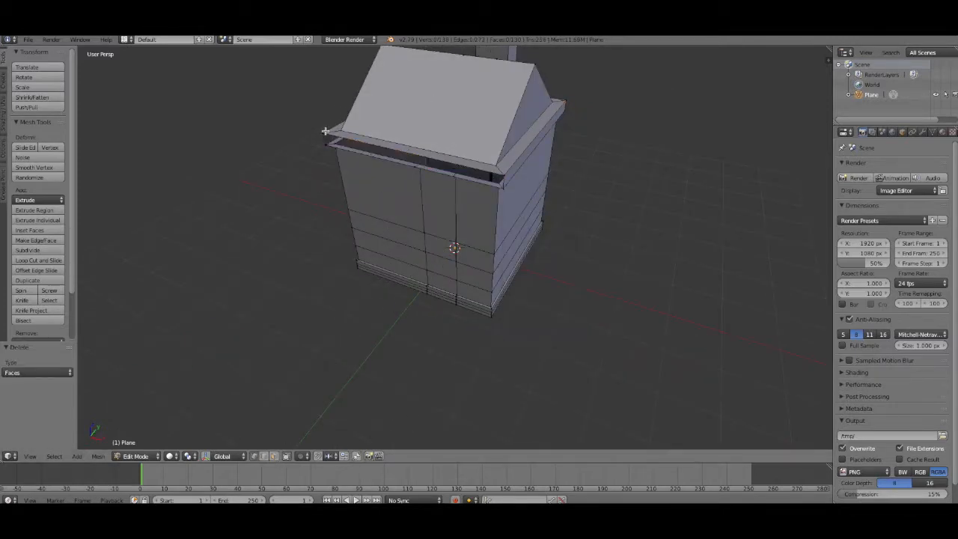
shift+right_click(503, 176)
key(f)
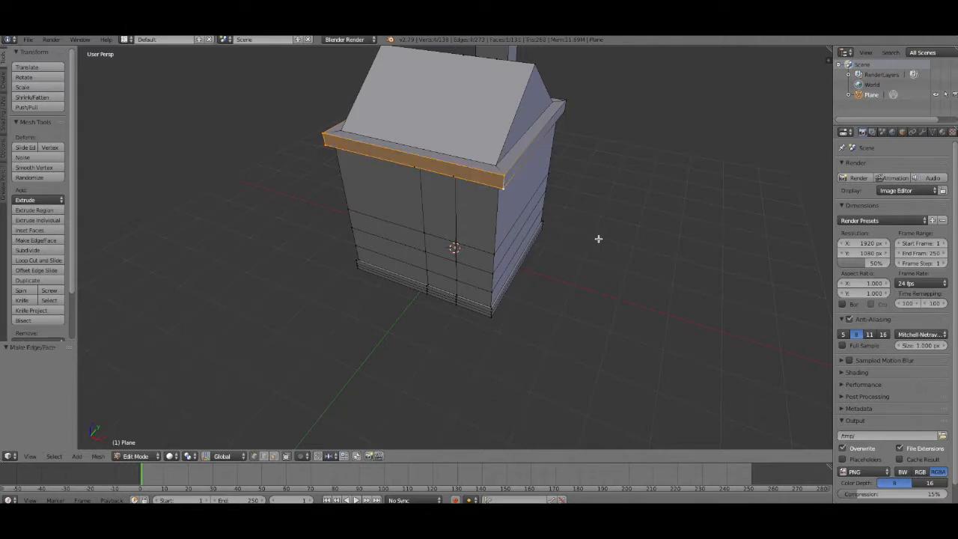
Delete the three outer faces of the front roof rim and fill the gap with a single face
middle_drag(601, 237, 447, 229)
click(273, 456)
right_click(424, 161)
shift+right_click(450, 155)
shift+right_click(492, 155)
shift+right_click(500, 173)
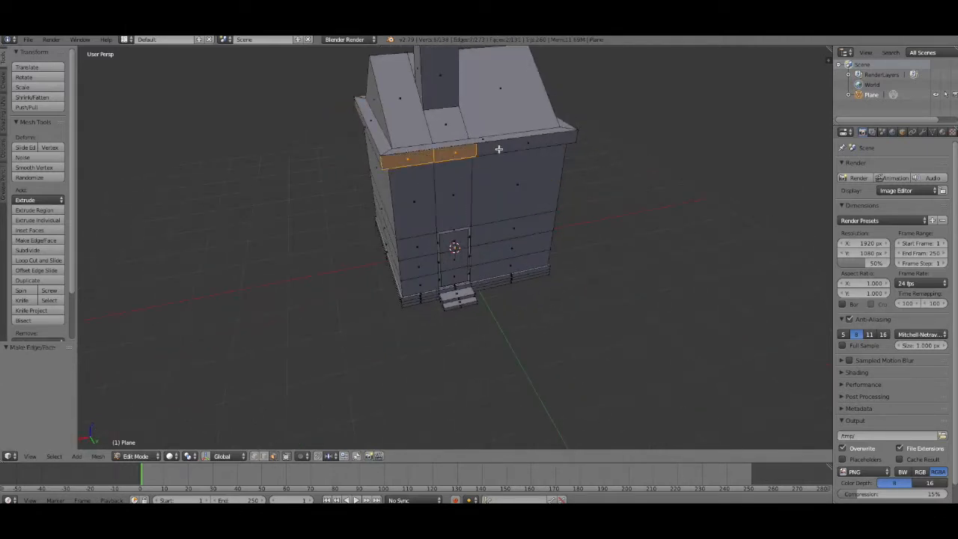
key(x)
click(610, 223)
alt+right_click(383, 166)
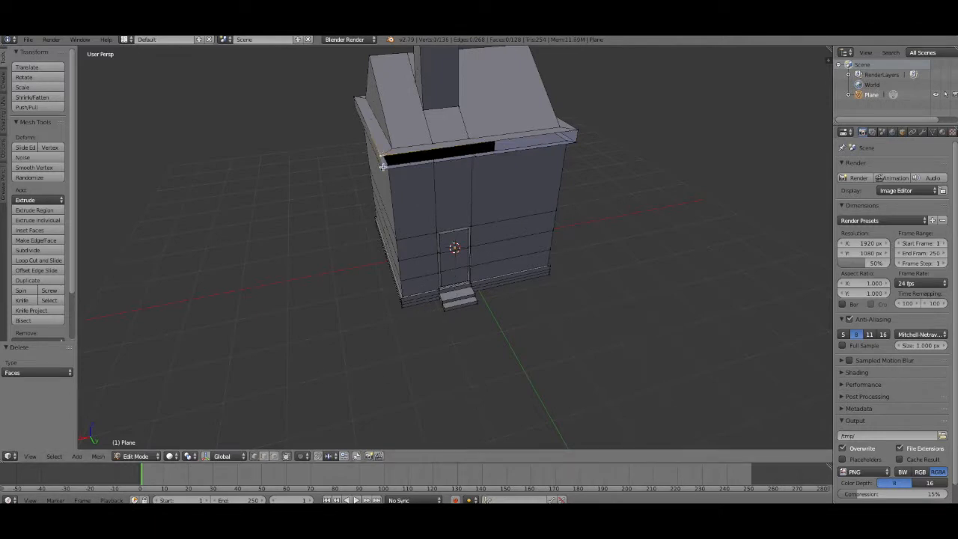
alt+shift+right_click(575, 133)
key(f)
Delete the three underside faces of the front roof rim and fill the gap with a single face
middle_drag(626, 216, 616, 160)
click(275, 458)
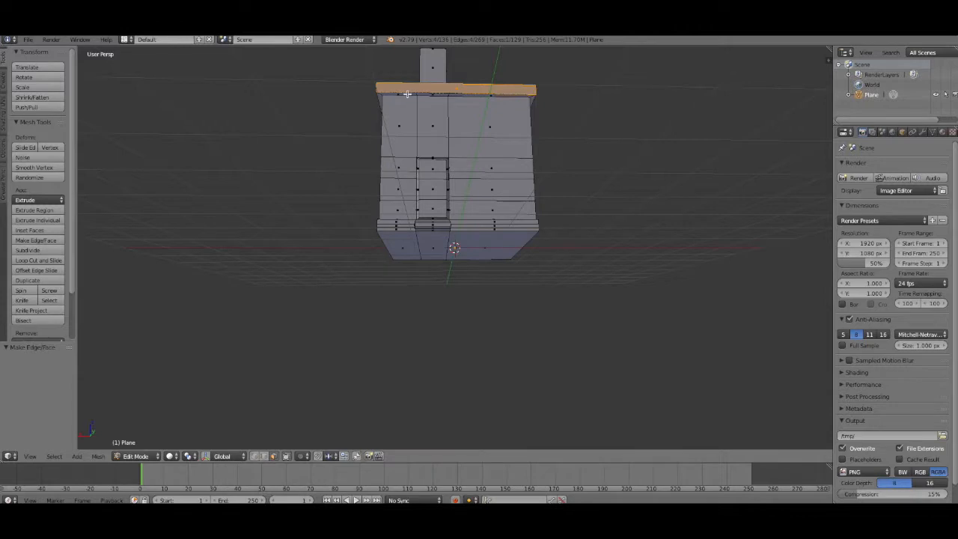
right_click(404, 95)
shift+right_click(436, 94)
shift+right_click(488, 96)
key(x)
click(583, 154)
click(264, 456)
shift+right_click(536, 94)
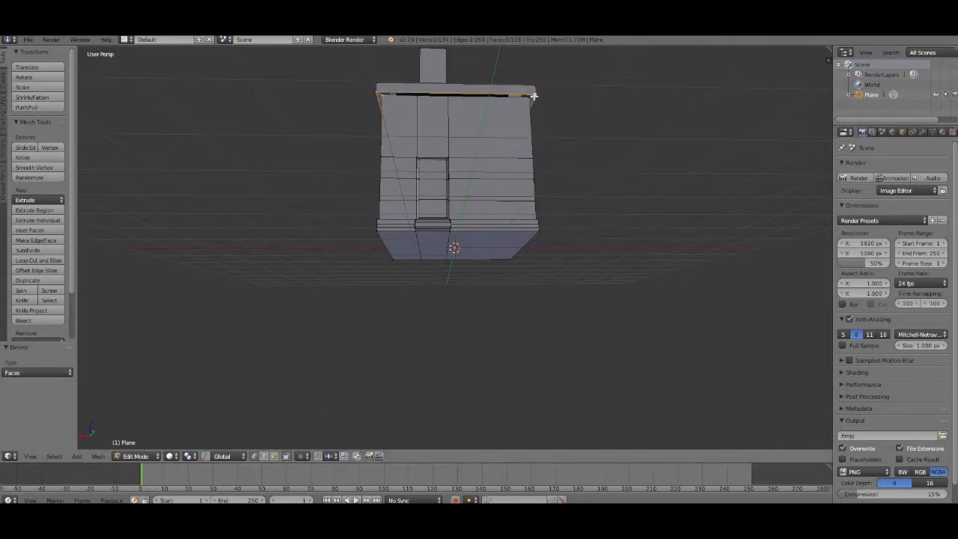
key(f)
Delete the three underside faces of the rear roof rim and fill the gap with a single face
middle_drag(468, 337, 666, 336)
click(274, 456)
right_click(448, 97)
key(x)
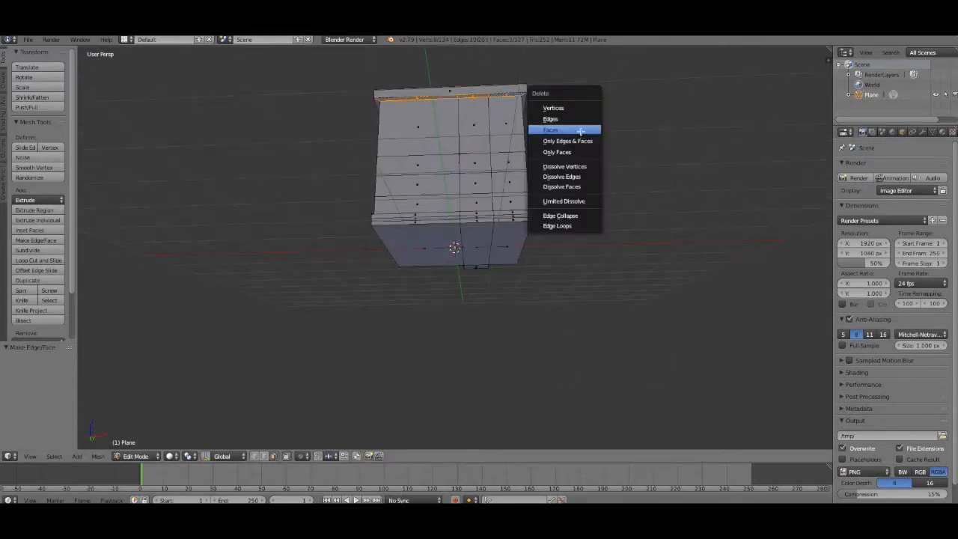
click(587, 130)
right_click(380, 99)
shift+right_click(522, 94)
key(f)
Select all the subdivided faces of the rear wall above the base and delete them
middle_drag(563, 257, 547, 293)
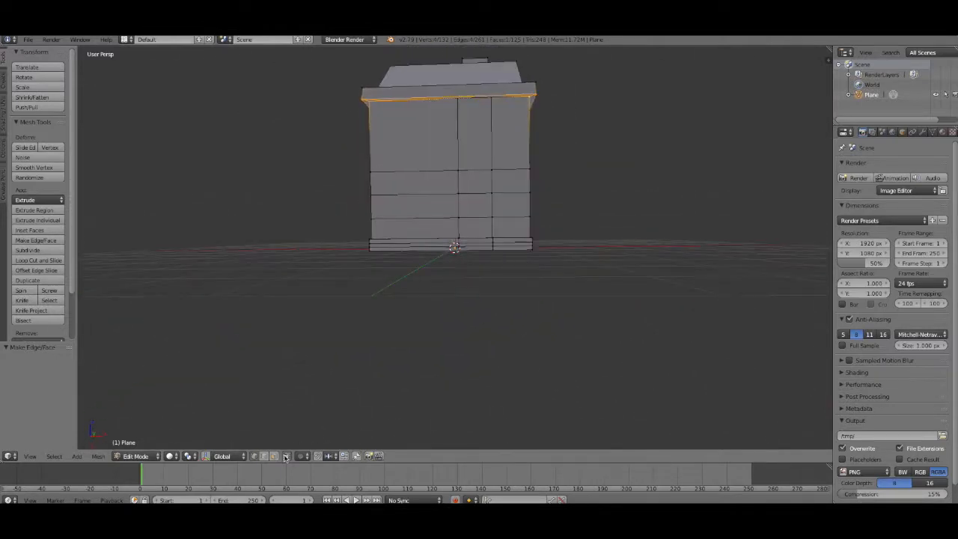
click(274, 456)
right_click(428, 148)
shift+right_click(435, 181)
shift+right_click(433, 205)
shift+right_click(432, 226)
shift+right_click(483, 137)
shift+right_click(511, 136)
shift+right_click(511, 181)
shift+right_click(510, 200)
shift+right_click(511, 225)
middle_drag(580, 212, 476, 320)
shift+right_click(470, 222)
shift+right_click(467, 245)
shift+right_click(470, 265)
key(x)
click(566, 269)
Select the edges bordering the rear wall opening and fill it with a single face
click(265, 457)
right_click(373, 101)
middle_drag(584, 119, 477, 296)
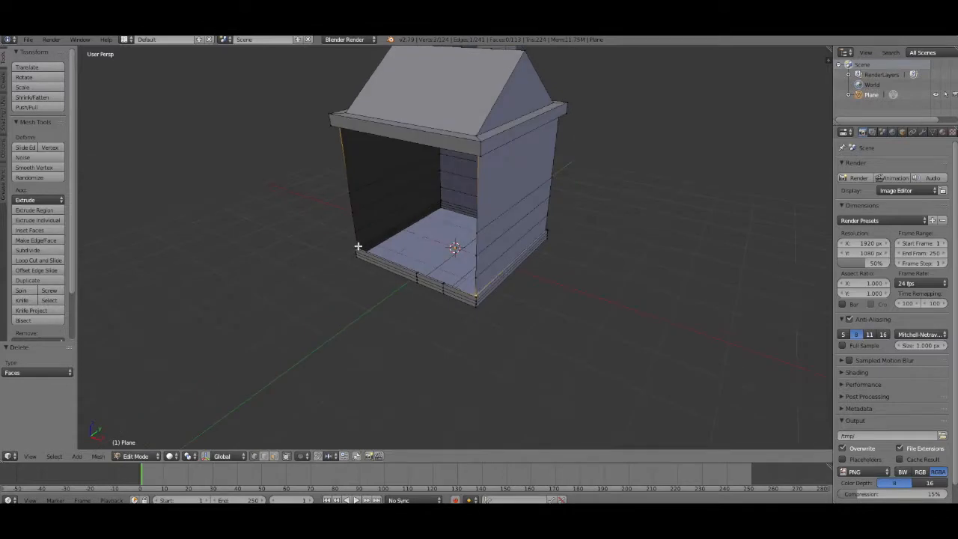
middle_drag(519, 336, 550, 339)
scroll(621, 336, up, 4)
key(f)
Select the four stacked faces of the end wall nearest the chimney and delete them
click(274, 456)
right_click(429, 223)
shift+right_click(415, 253)
shift+right_click(418, 287)
shift+right_click(426, 303)
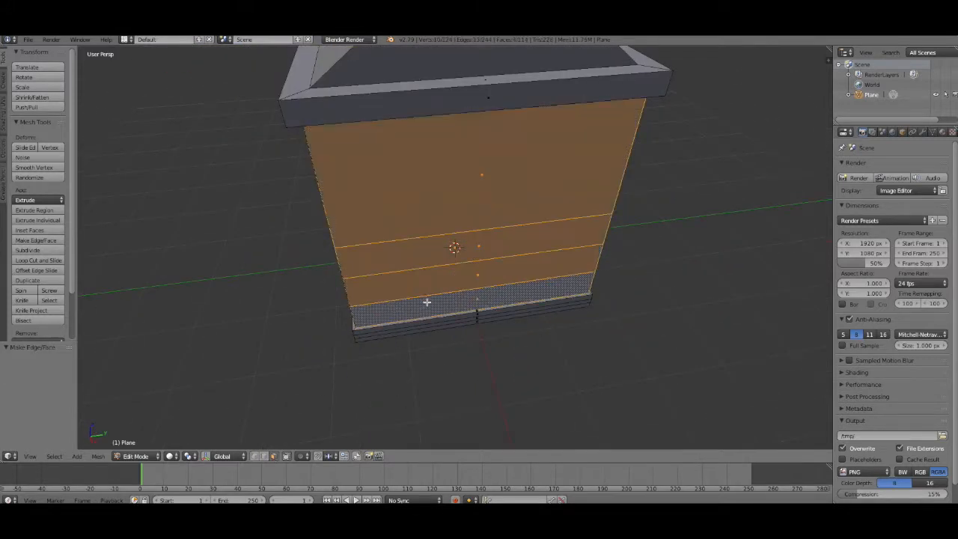
key(x)
click(627, 360)
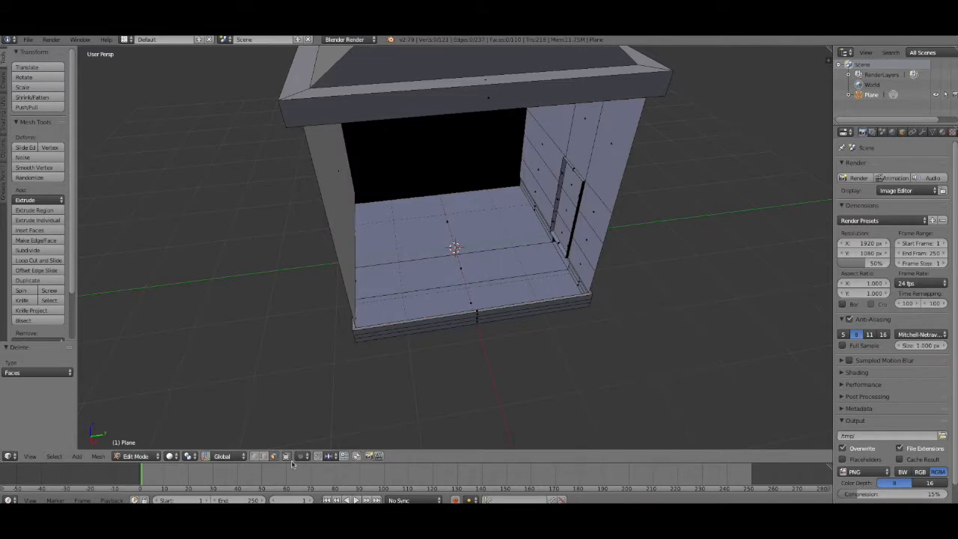
Select the corner vertices of the end wall opening nearest the chimney and fill it with a single face
right_click(361, 329)
shift+right_click(590, 294)
middle_drag(618, 312, 643, 188)
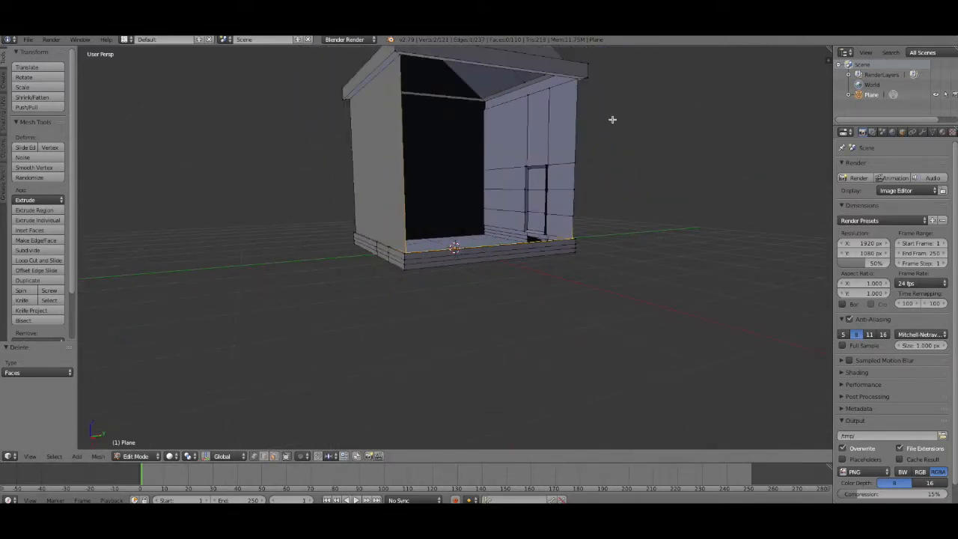
shift+right_click(578, 78)
shift+right_click(402, 56)
middle_drag(652, 242, 408, 178)
key(f)
Select the four stacked faces of the end wall farthest from the chimney and delete them
right_click(449, 167)
shift+right_click(457, 199)
shift+right_click(460, 227)
shift+right_click(470, 255)
key(x)
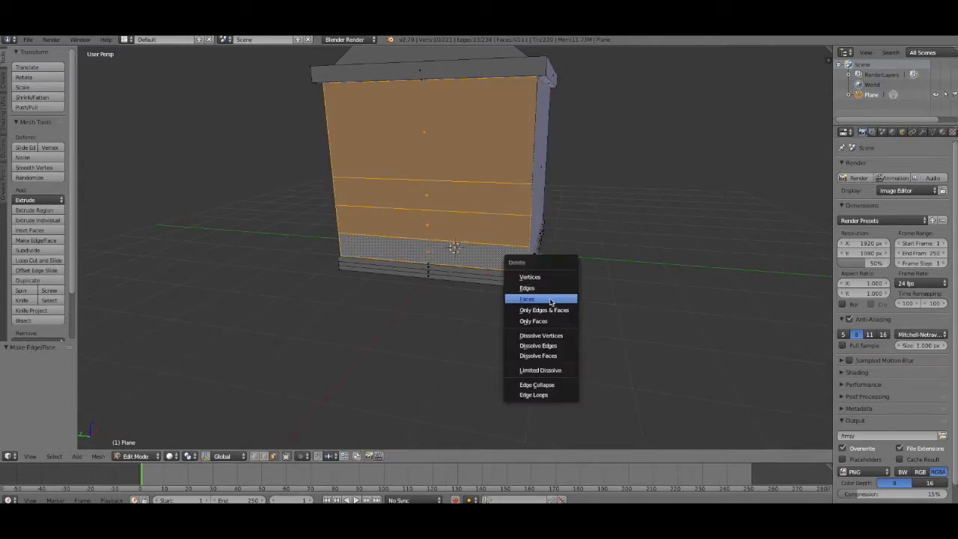
click(550, 300)
Select the border of the end wall opening farthest from the chimney and fill it with a single face
middle_drag(548, 298, 435, 356)
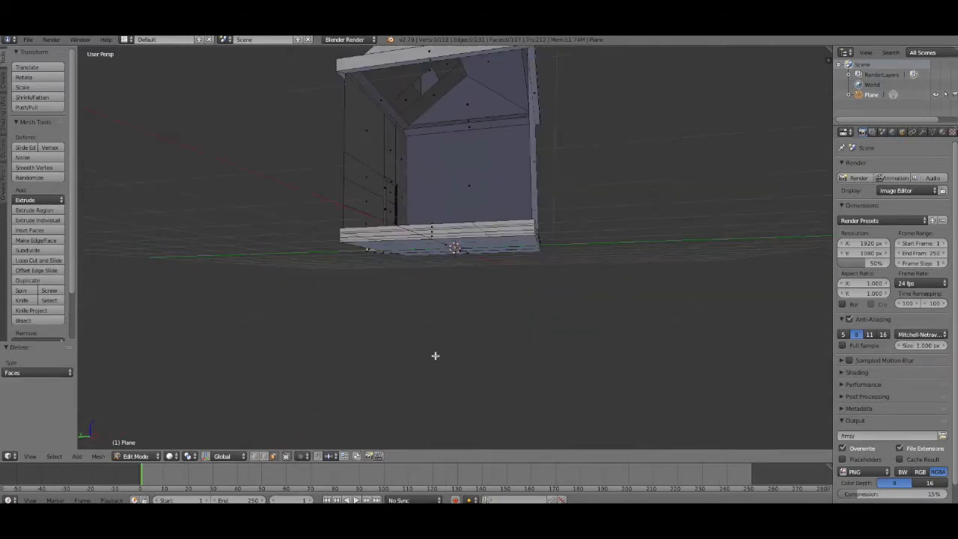
click(274, 456)
middle_drag(524, 50, 554, 292)
scroll(554, 292, up, 3)
ctrl+right_click(577, 326)
ctrl+right_click(282, 281)
scroll(425, 333, down, 3)
key(f)
Delete the four stacked faces of the wide front wall section beside the door
middle_drag(526, 359, 405, 406)
right_click(455, 153)
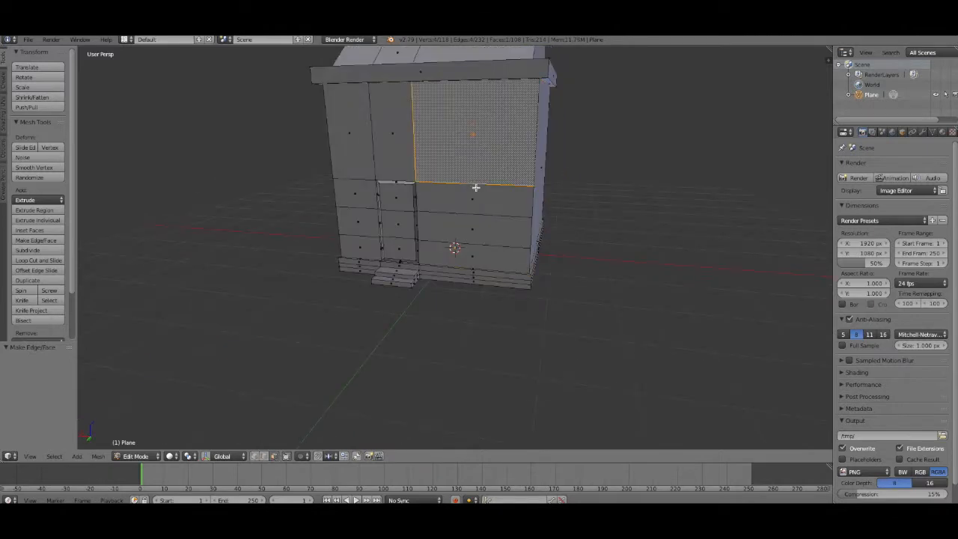
shift+right_click(486, 199)
shift+right_click(486, 228)
shift+right_click(497, 259)
middle_drag(557, 259, 563, 277)
key(x)
click(577, 301)
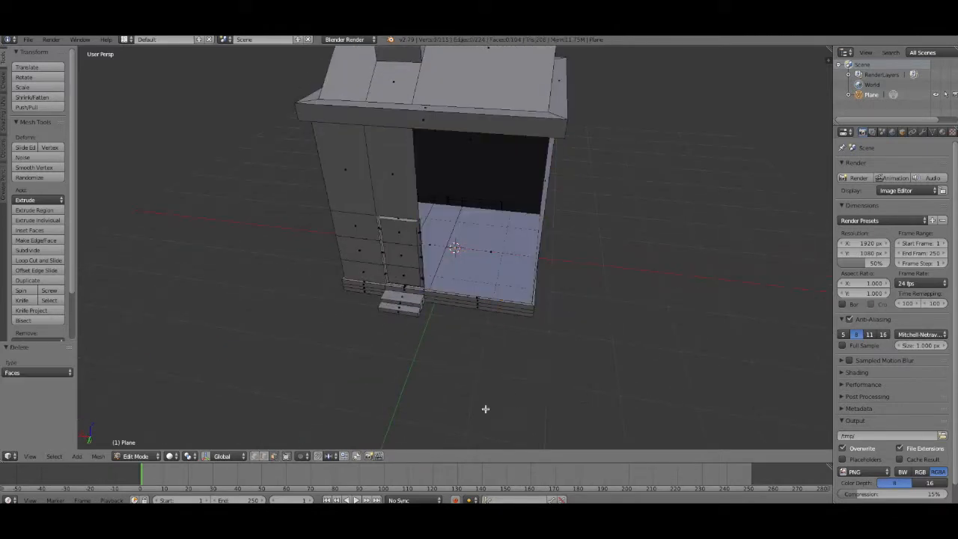
Select the corners of the wide front wall opening beside the door and fill it with a single face
scroll(486, 407, up, 3)
middle_drag(601, 349, 588, 345)
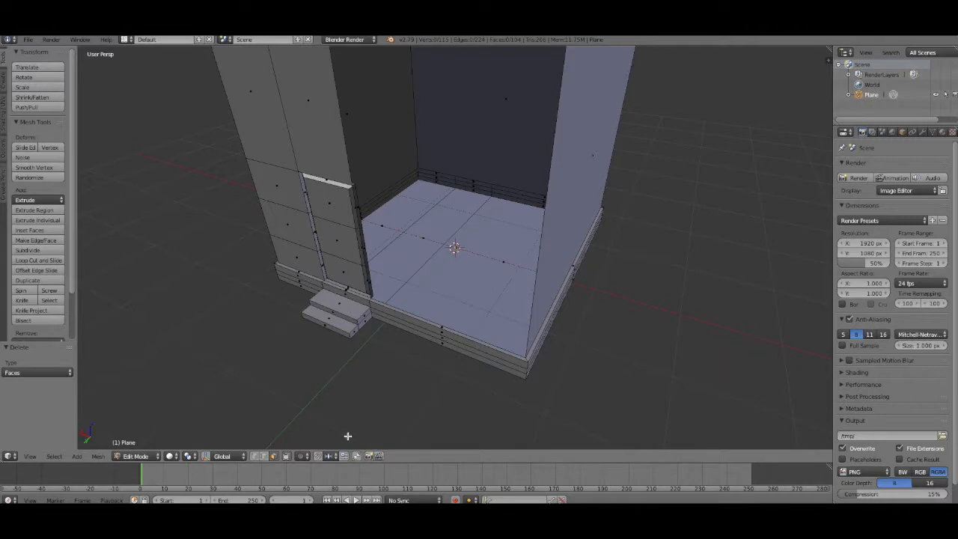
key(2)
right_click(544, 375)
middle_drag(541, 354, 611, 290)
shift+right_click(531, 54)
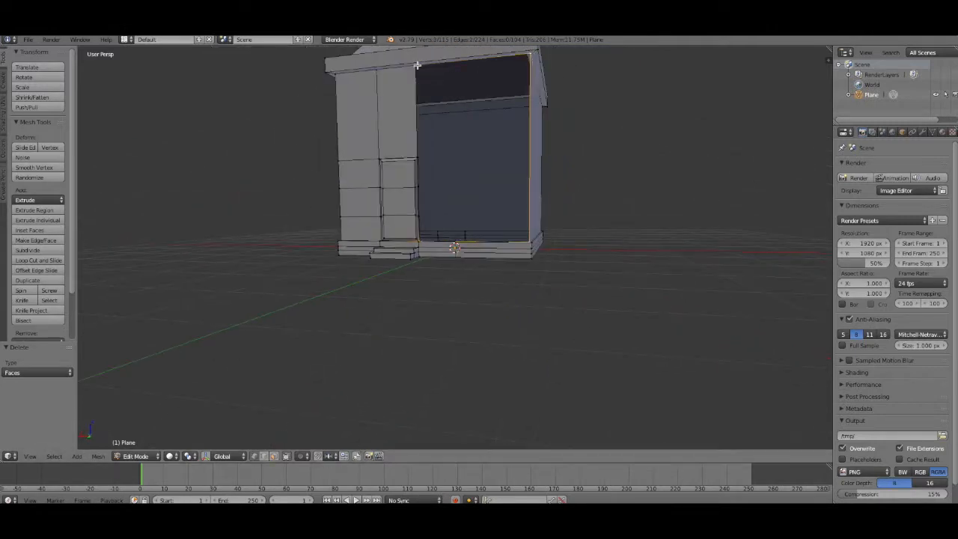
mouse_move(570, 105)
middle_down()
mouse_move(575, 142)
mouse_move(575, 120)
middle_up()
key(f)
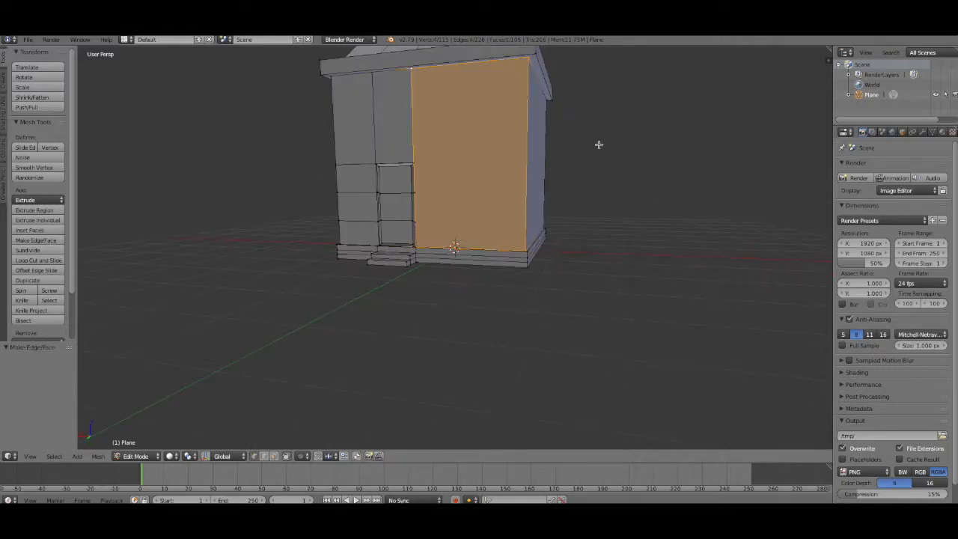
Delete the three stacked faces of the outer door frame strip that adjoins the wide front wall section
scroll(570, 268, up, 4)
middle_drag(495, 341, 576, 362)
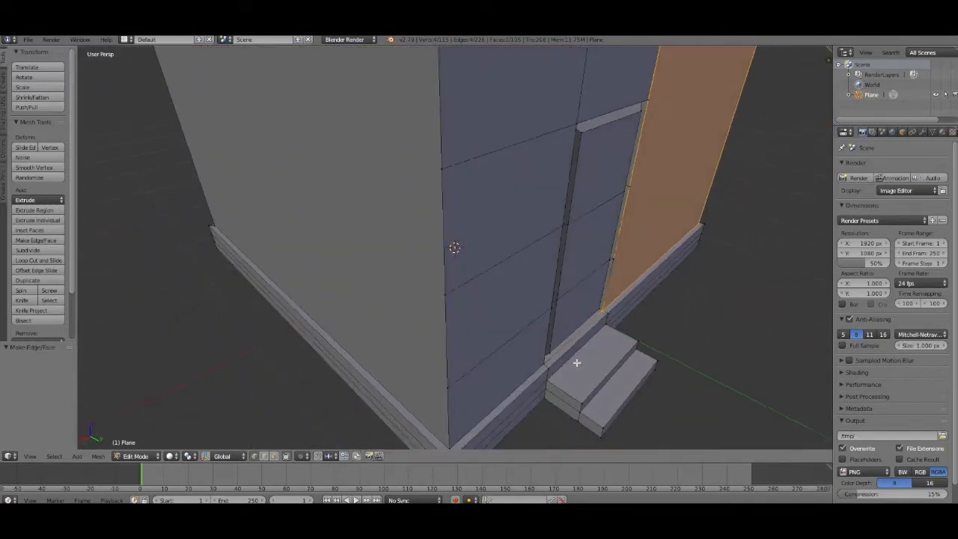
click(274, 456)
right_click(636, 150)
middle_drag(752, 243, 716, 256)
shift+right_click(547, 235)
shift+right_click(542, 285)
key(x)
click(613, 335)
Select the corner vertices of the removed outer frame strip beside the wide wall section and fill the gap with one face
click(255, 457)
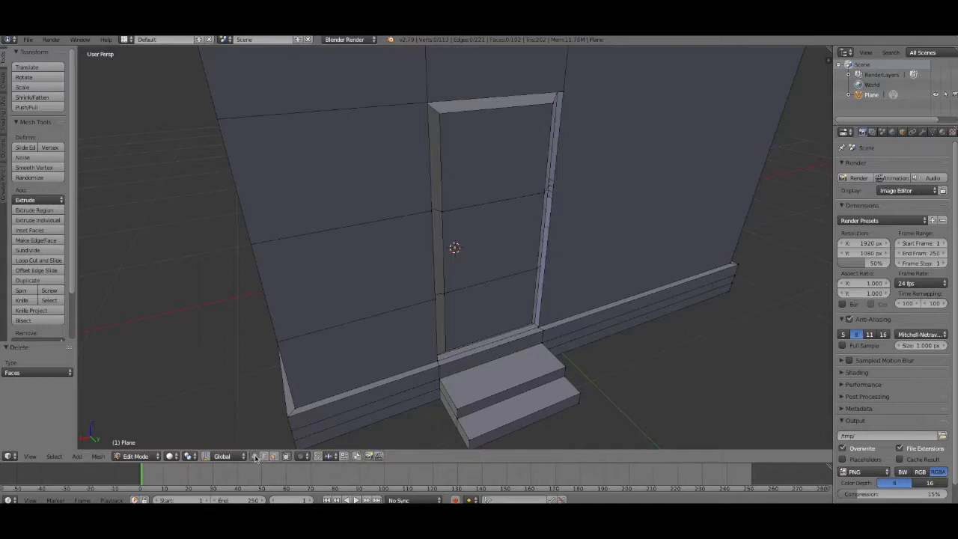
right_click(535, 322)
shift+right_click(543, 328)
middle_drag(639, 352, 655, 327)
scroll(656, 328, down, 1)
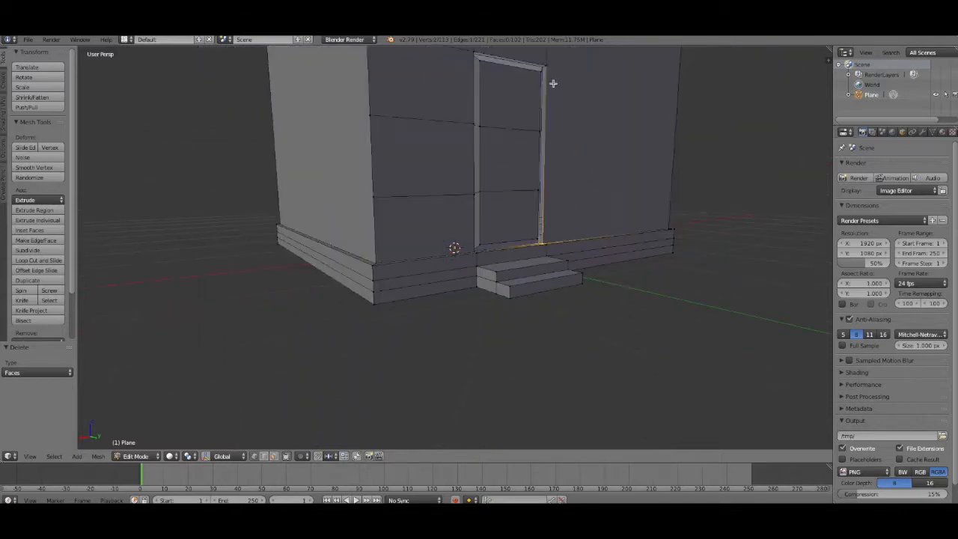
middle_drag(672, 133, 699, 154)
middle_drag(726, 309, 659, 330)
key(f)
Delete the three stacked faces of the outer door frame strip on the narrow wall section's side
click(273, 456)
right_click(267, 262)
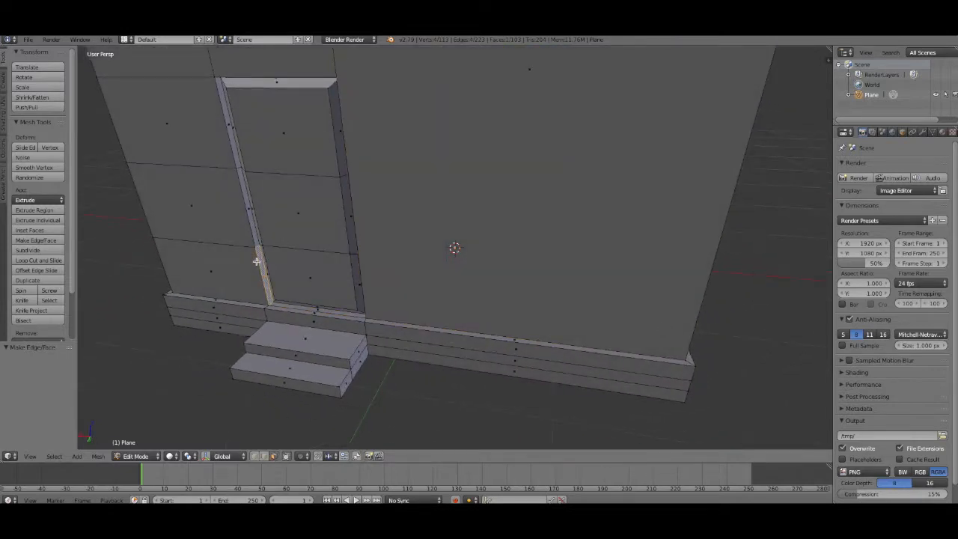
shift+right_click(255, 229)
shift+right_click(234, 152)
key(x)
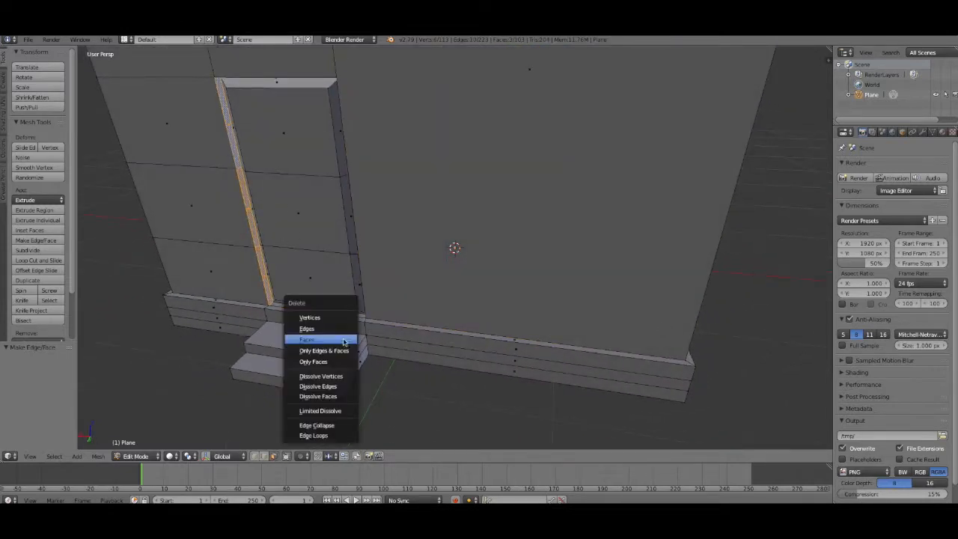
click(343, 340)
Select the corners of the outer frame gap beside the narrow wall section and fill it with a single face
right_click(273, 301)
shift+right_click(267, 305)
middle_drag(398, 357, 418, 310)
scroll(405, 332, down, 3)
scroll(411, 305, up, 1)
key(f)
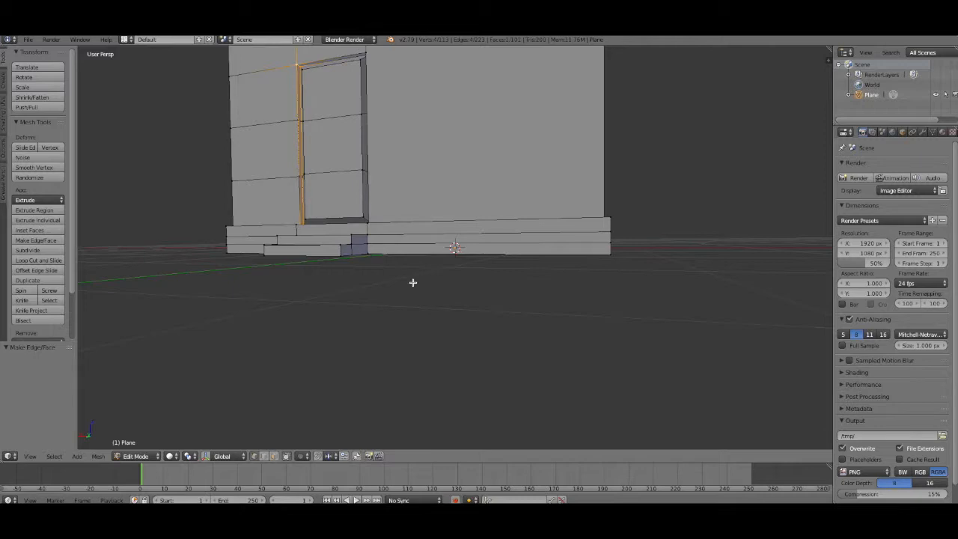
middle_drag(421, 304, 462, 280)
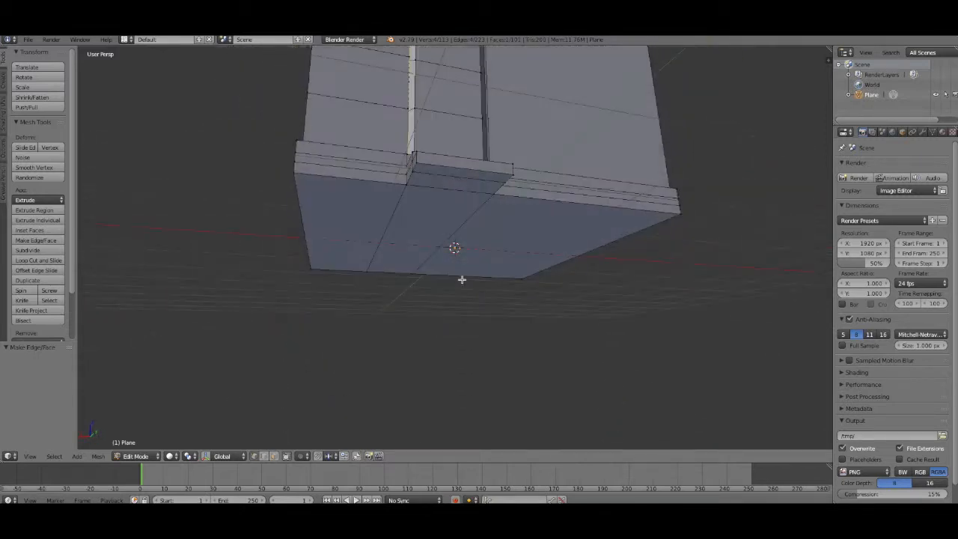
scroll(462, 280, down, 1)
ctrl+right_click(526, 285)
right_click(481, 172)
middle_drag(558, 246, 441, 433)
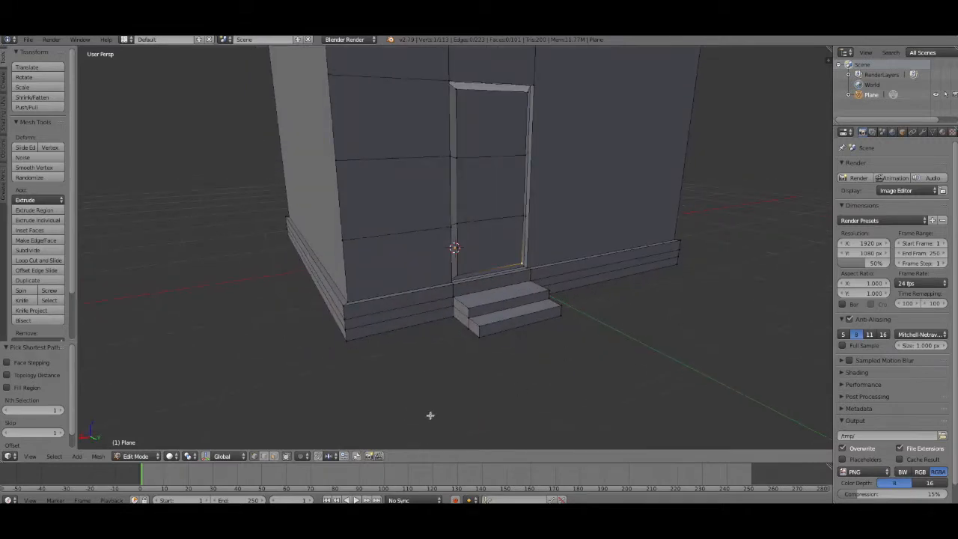
Delete the three inner door frame faces on the narrow wall section's side and fill the gap with a single face
click(274, 457)
right_click(456, 133)
shift+right_click(455, 173)
shift+right_click(455, 237)
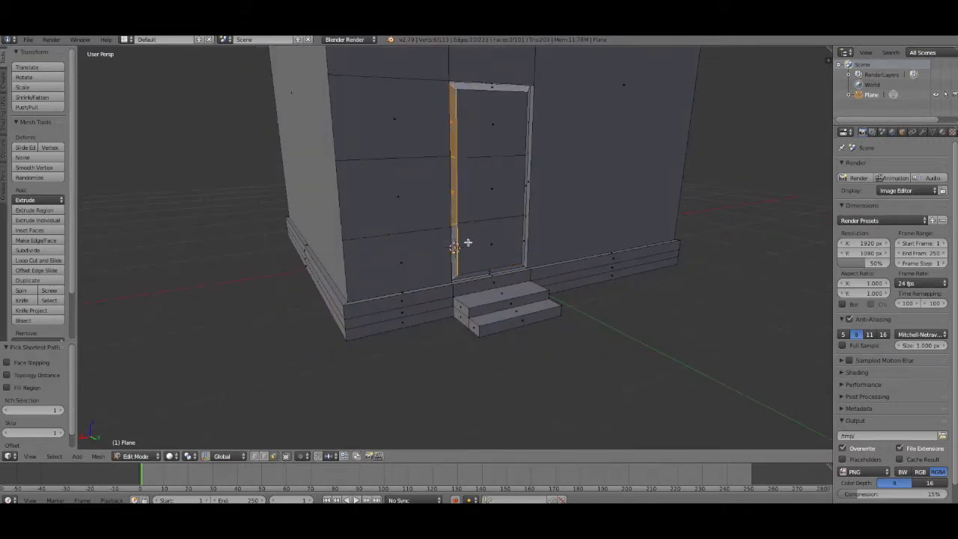
middle_drag(557, 348, 527, 384)
key(x)
click(548, 349)
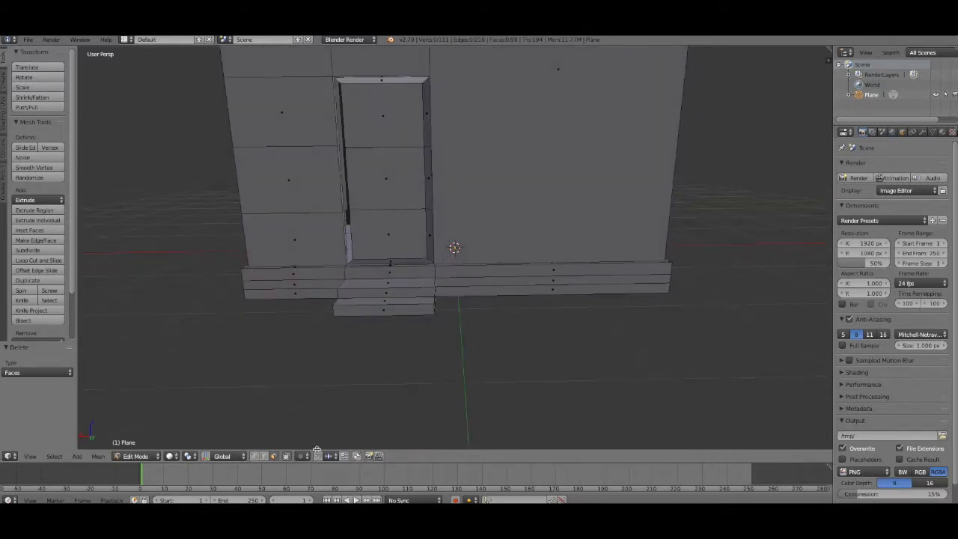
ctrl+right_click(340, 80)
key(f)
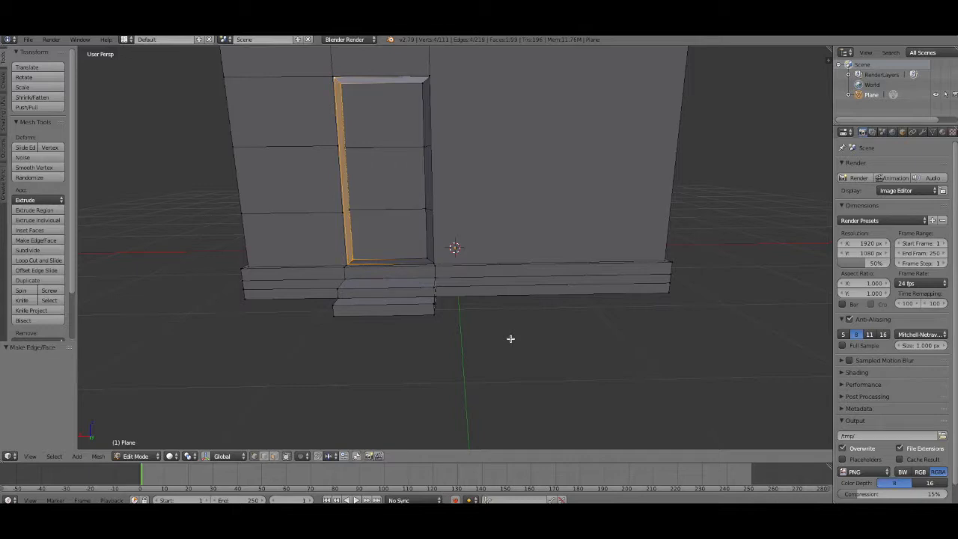
Delete the three stacked inner door frame faces on the wide wall section's side
right_click(426, 230)
middle_drag(493, 304, 509, 314)
ctrl+right_click(460, 204)
ctrl+right_click(458, 145)
key(x)
click(565, 336)
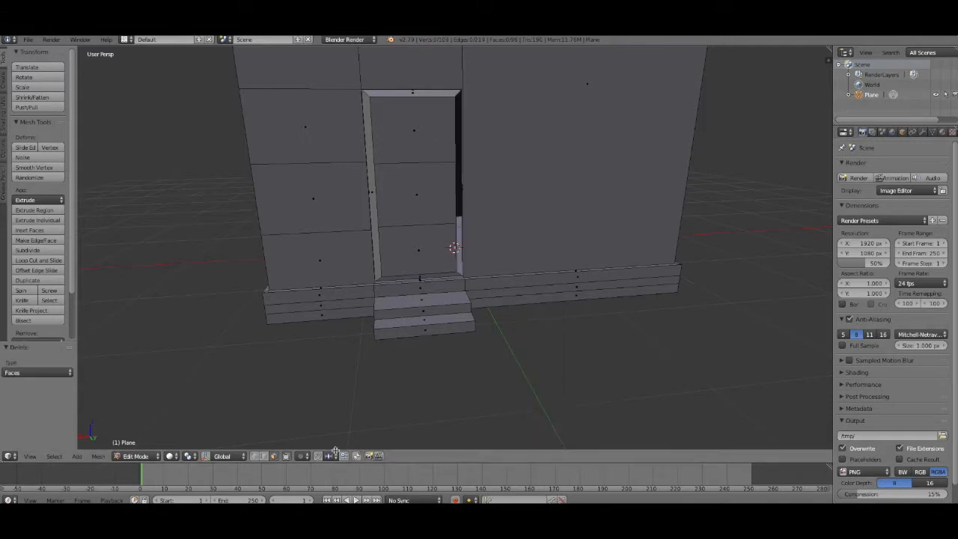
Select the four corner vertices of the inner frame gap beside the wide wall section and fill it with a single face
middle_drag(529, 312, 574, 323)
right_click(486, 79)
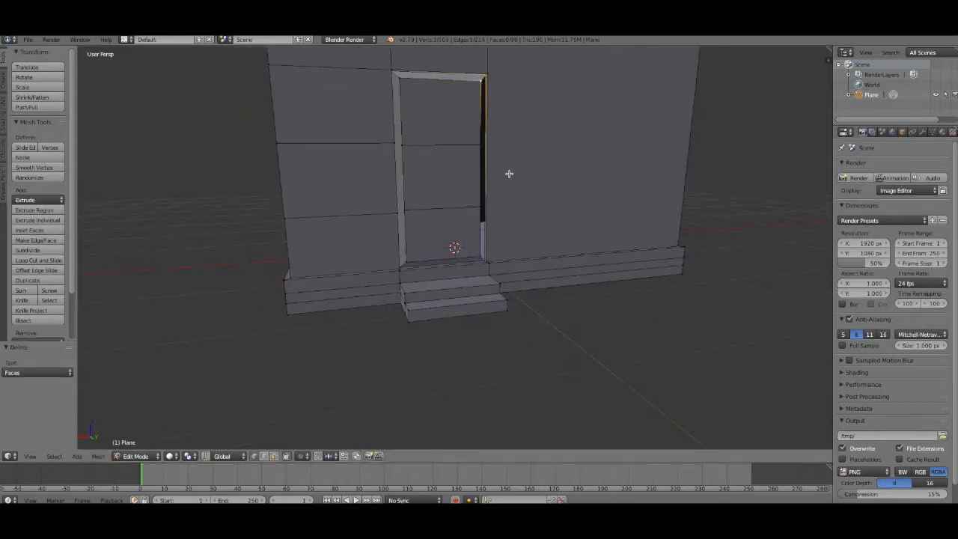
ctrl+right_click(517, 280)
shift+right_click(487, 264)
shift+right_click(489, 265)
shift+right_click(485, 260)
shift+right_click(486, 260)
shift+right_click(489, 261)
shift+right_click(482, 258)
shift+right_click(484, 258)
shift+right_click(481, 256)
shift+right_click(486, 260)
shift+scroll(516, 286, up, 2)
shift+scroll(520, 287, down, 2)
scroll(533, 289, up, 3)
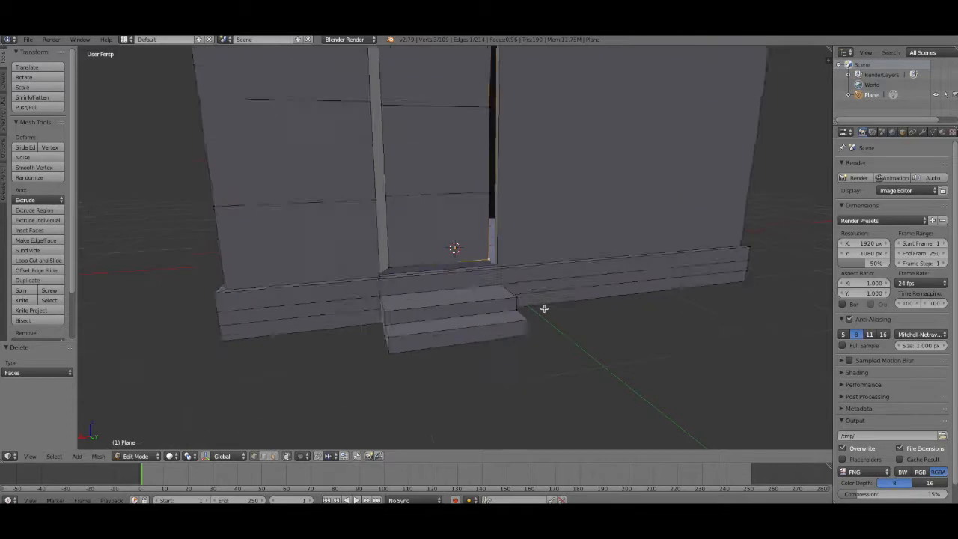
shift+right_click(506, 272)
shift+right_click(512, 273)
shift+right_click(507, 271)
shift+right_click(512, 273)
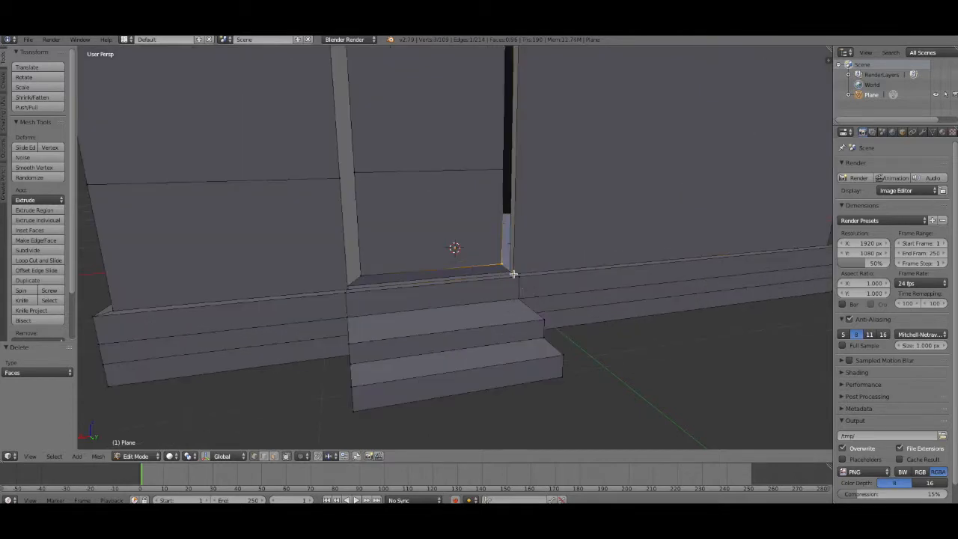
scroll(556, 302, up, 5)
shift+right_click(587, 305)
shift+right_click(592, 310)
shift+right_click(584, 302)
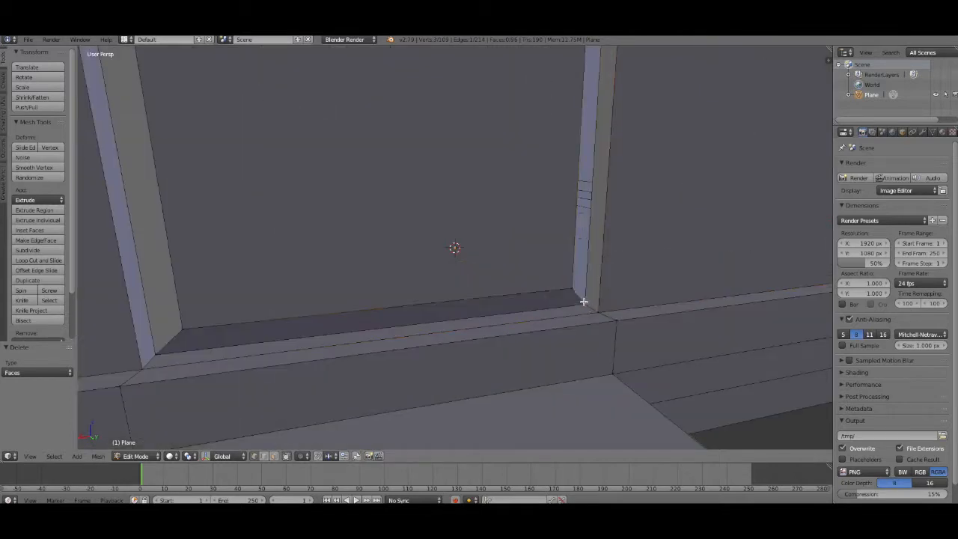
shift+right_click(579, 295)
shift+right_click(597, 312)
shift+right_click(596, 312)
scroll(597, 313, up, 4)
ctrl+right_click(715, 367)
scroll(711, 372, down, 4)
scroll(732, 388, down, 5)
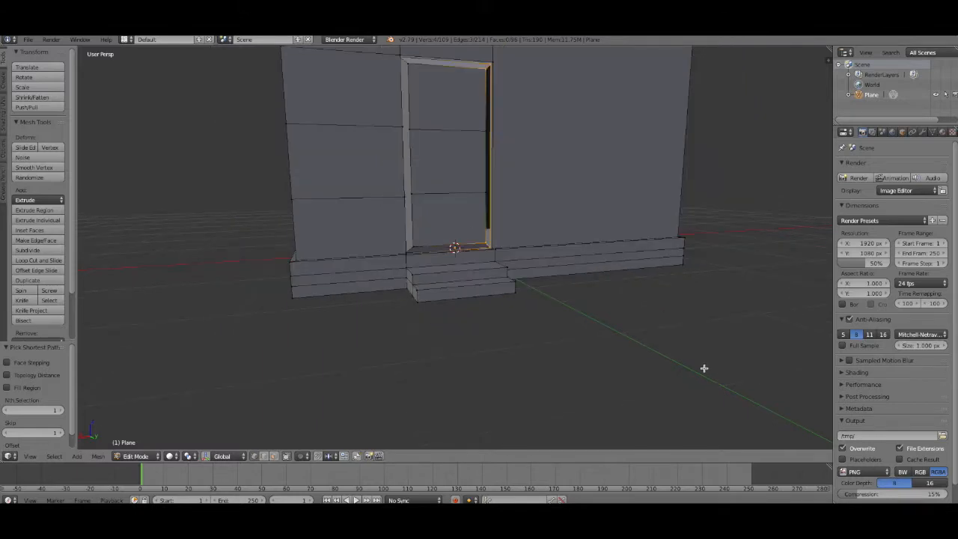
key(f)
Delete the three stacked faces of the door panel and fill the opening with a single face
scroll(700, 367, up, 2)
mouse_move(675, 359)
middle_down()
mouse_move(613, 370)
mouse_move(670, 362)
mouse_move(671, 379)
mouse_move(656, 349)
mouse_move(658, 358)
middle_up()
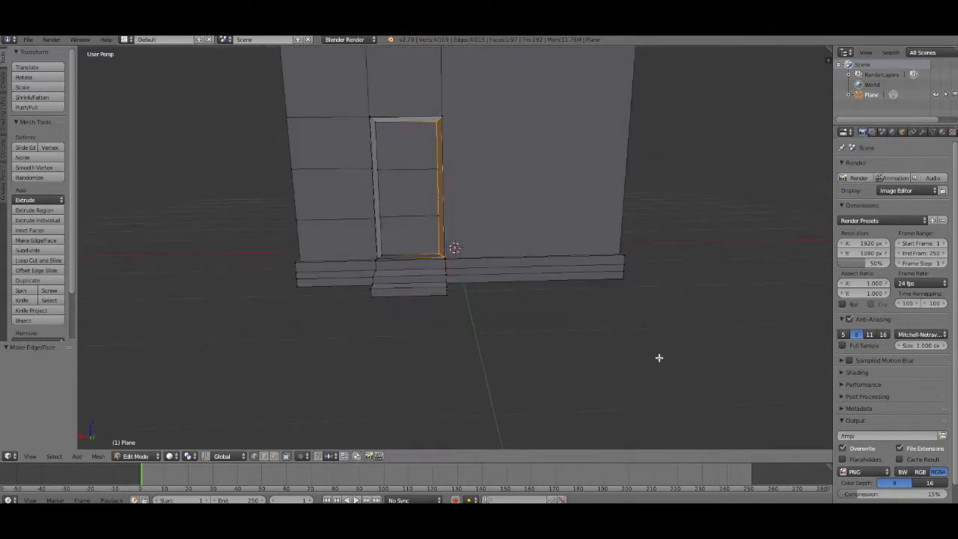
click(275, 456)
right_click(401, 157)
middle_drag(530, 334, 536, 326)
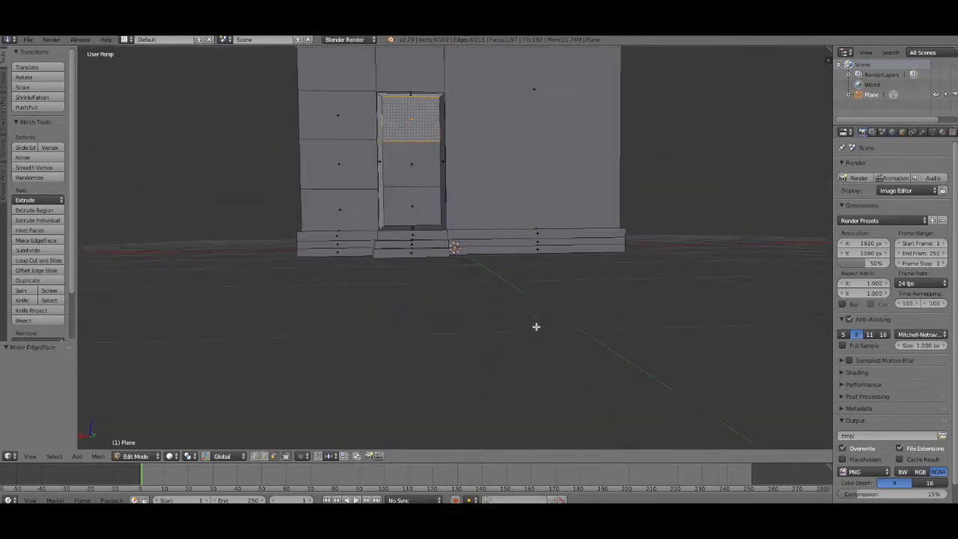
right_click(416, 93)
right_click(417, 92)
right_click(417, 94)
right_click(381, 112)
right_click(380, 113)
right_click(380, 114)
right_click(423, 201)
shift+right_click(411, 161)
shift+right_click(411, 125)
key(x)
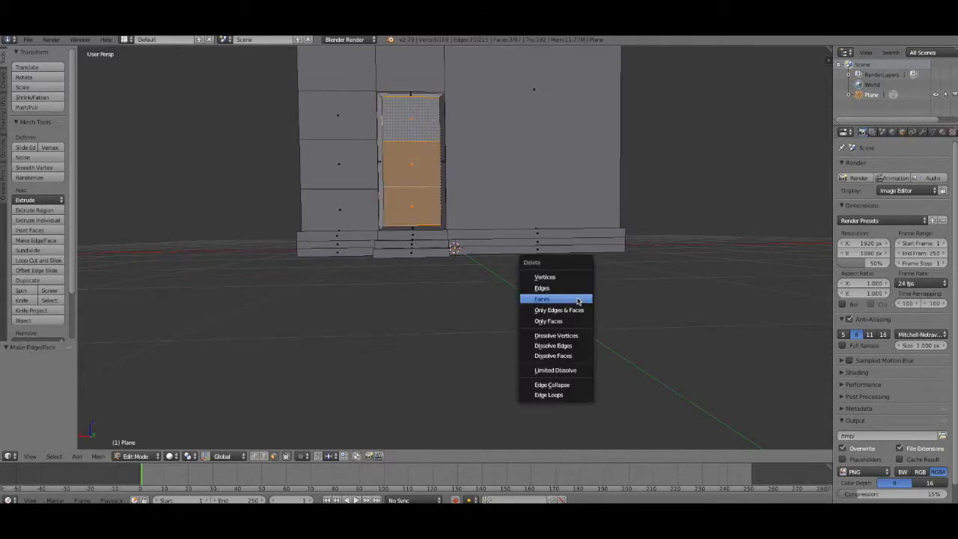
click(577, 299)
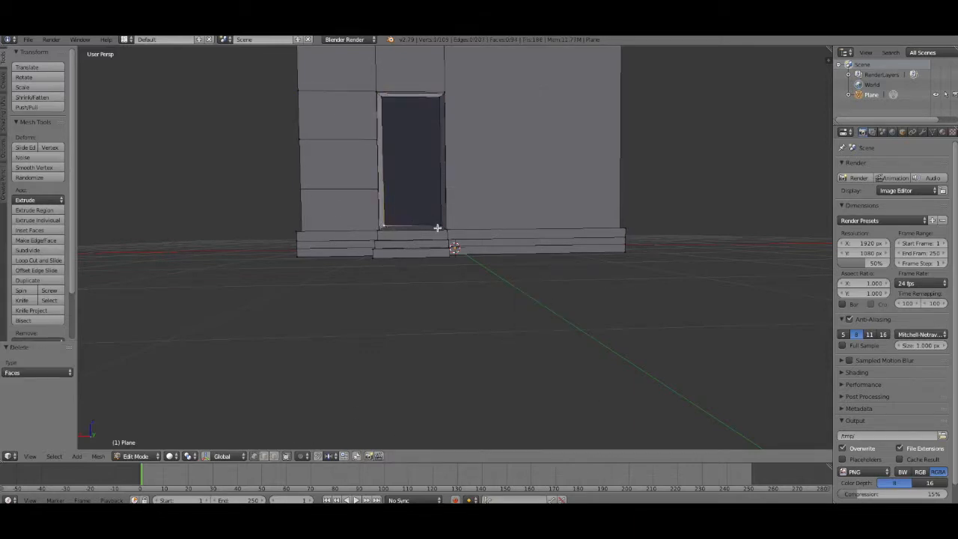
alt+right_click(445, 107)
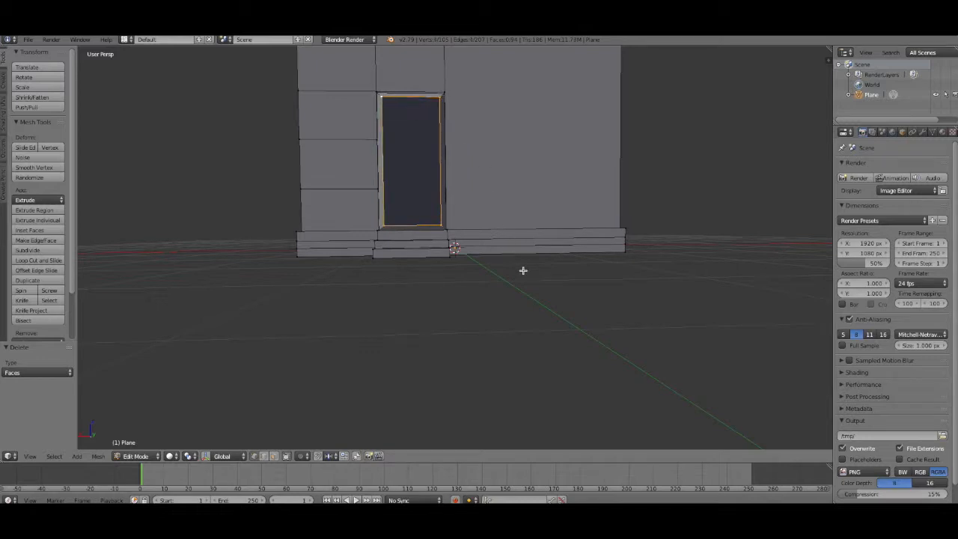
key(f)
Delete the three stacked base faces under the narrow front wall section beside the steps
middle_drag(407, 299, 513, 334)
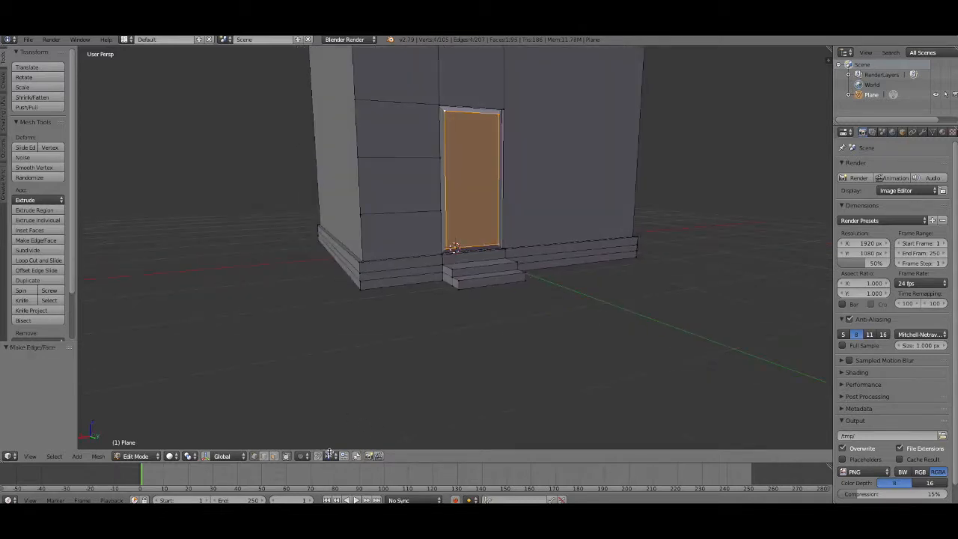
right_click(407, 265)
shift+right_click(411, 272)
shift+right_click(410, 282)
key(x)
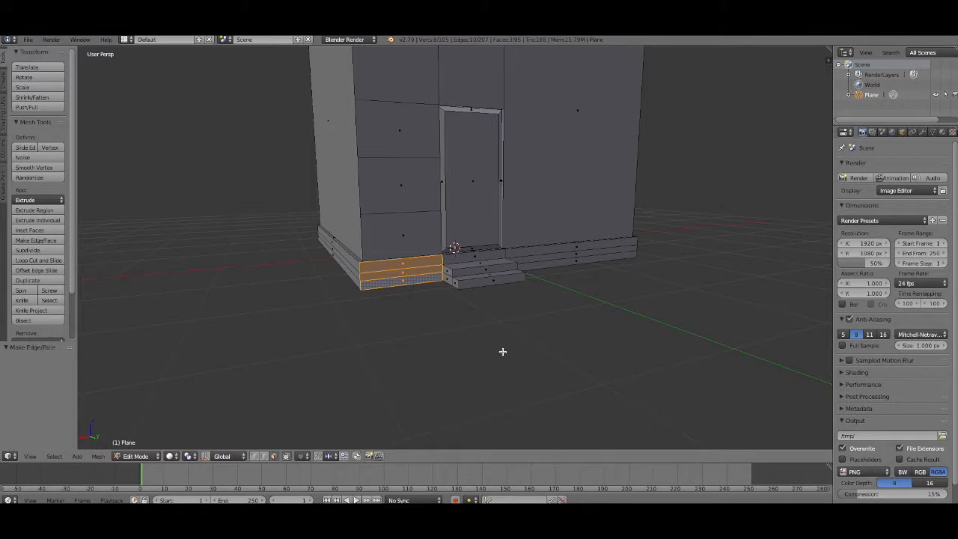
scroll(467, 346, up, 3)
key(x)
click(436, 363)
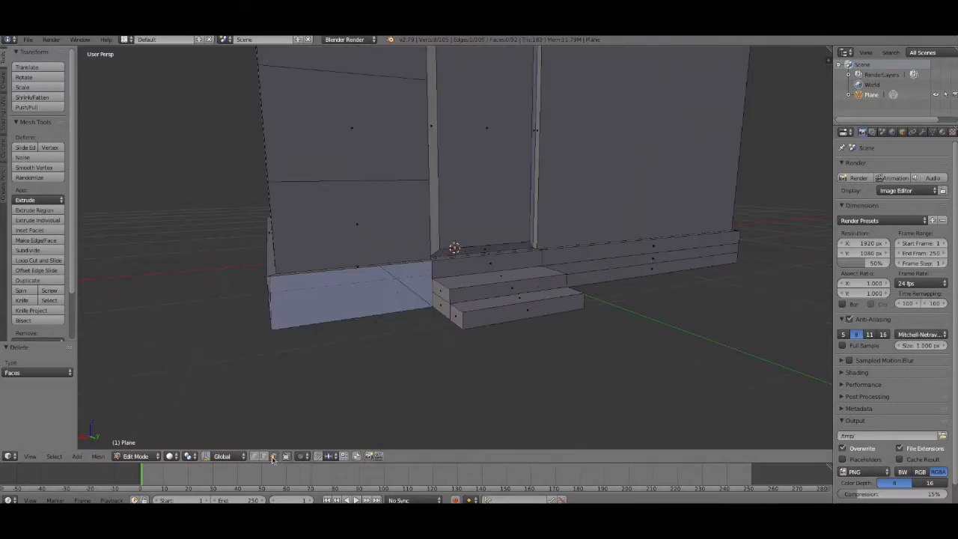
Select the corner vertices of the base opening under the narrow front wall section and fill it with one face
shift+right_click(273, 330)
shift+right_click(268, 275)
middle_drag(347, 334, 407, 374)
key(f)
Delete the stacked base faces under the end wall nearest the door and fill the gap with a single face
right_click(427, 280)
key(x)
click(459, 367)
right_click(545, 280)
shift+right_click(544, 335)
shift+right_click(197, 229)
shift+right_click(194, 258)
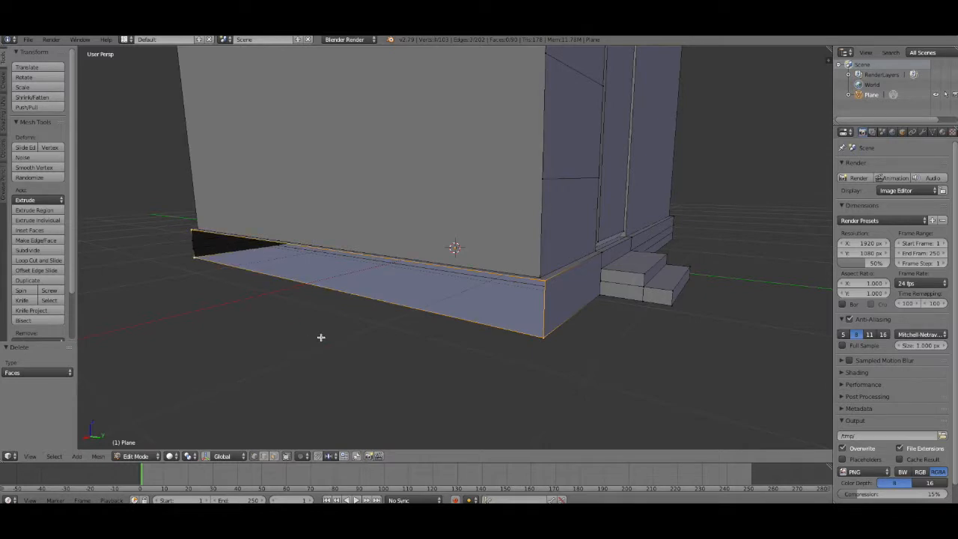
key(f)
middle_drag(320, 337, 352, 268)
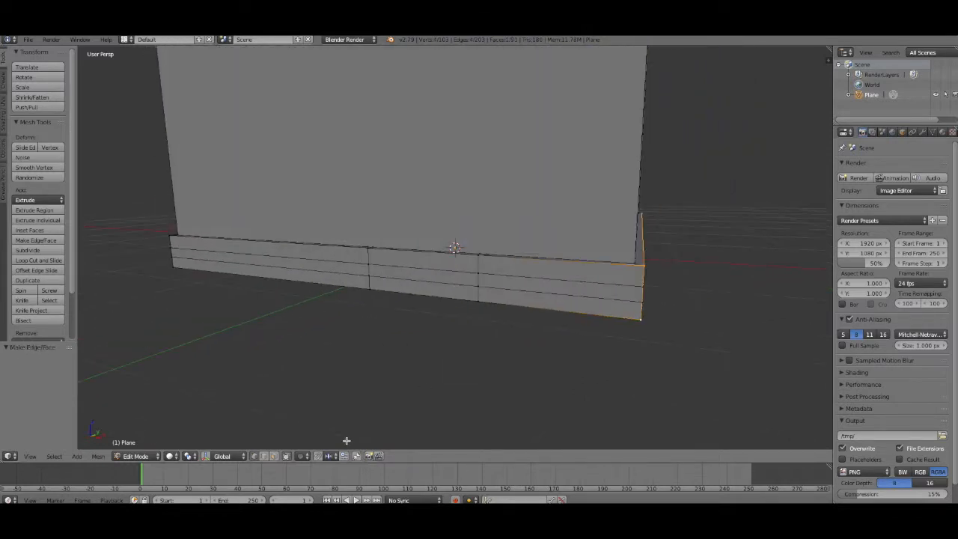
Select the nine subdivided base faces under the long back wall and delete them
right_click(354, 254)
shift+right_click(358, 269)
shift+right_click(362, 280)
shift+right_click(413, 259)
shift+right_click(416, 274)
shift+right_click(417, 289)
shift+right_click(510, 265)
shift+right_click(515, 298)
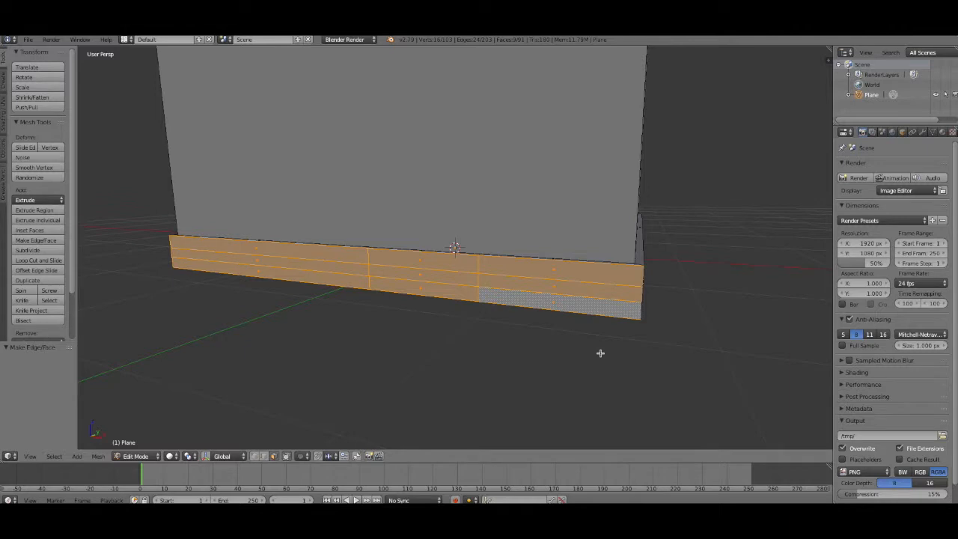
key(x)
click(595, 352)
Select the corner vertices of the base opening under the back wall and fill it with one face
shift+right_click(170, 268)
shift+right_click(641, 265)
shift+right_click(644, 319)
key(f)
Delete the stacked base faces under the end wall farthest from the door and fill the gap with a single face
middle_drag(481, 362, 413, 249)
key(l)
key(x)
click(422, 354)
right_click(664, 241)
shift+right_click(165, 232)
shift+right_click(169, 266)
shift+right_click(665, 294)
key(f)
Replace the three stacked base faces under the wide front wall section beside the steps with a single face
middle_drag(556, 368, 640, 357)
right_click(427, 246)
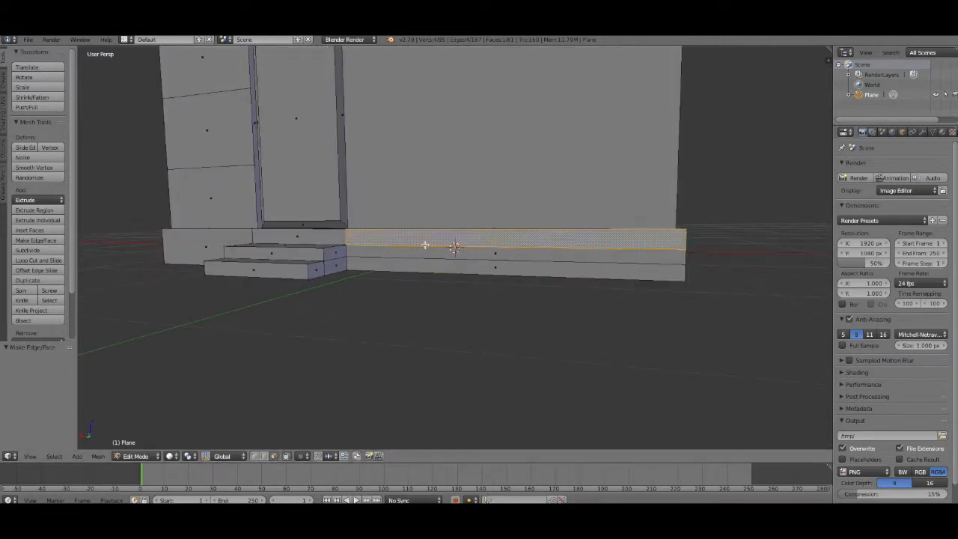
shift+right_click(426, 266)
shift+right_click(432, 275)
key(x)
click(435, 330)
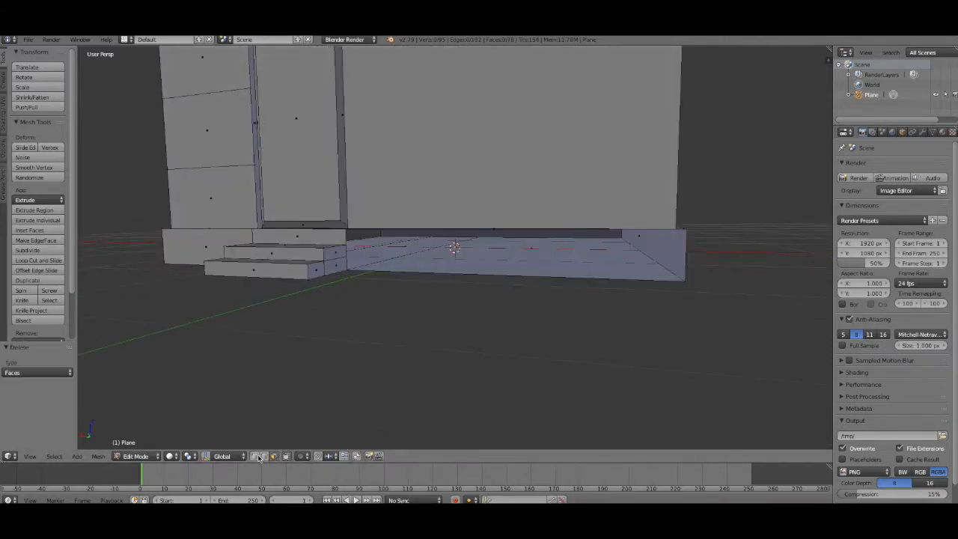
right_click(346, 229)
shift+right_click(349, 271)
shift+right_click(683, 280)
shift+right_click(685, 230)
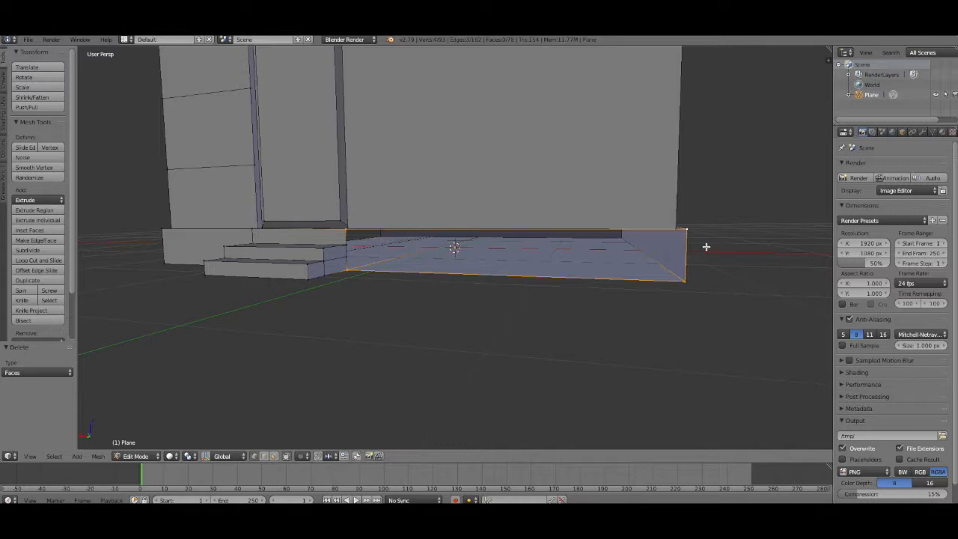
key(f)
Delete the stacked side faces of the upper step on the side facing the wide front wall section
middle_drag(547, 310, 295, 408)
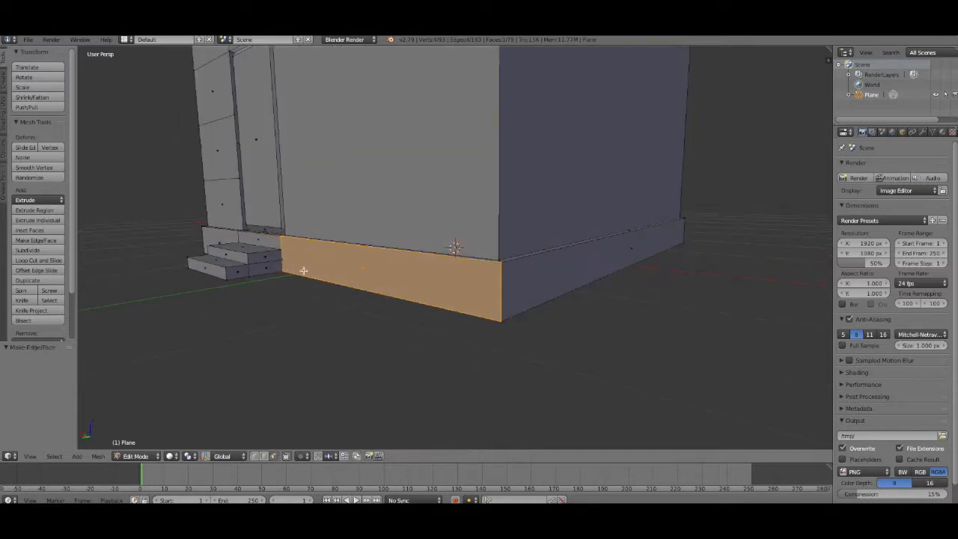
right_click(265, 264)
key(x)
click(283, 337)
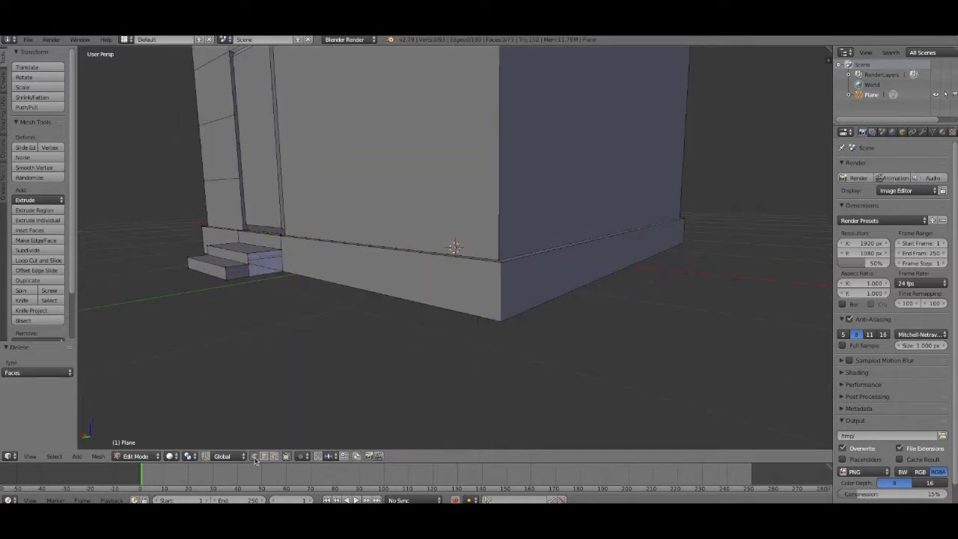
Select the four corner vertices of the opening in the upper step's side and fill it with one face
shift+right_click(285, 271)
shift+right_click(282, 250)
scroll(331, 355, up, 4)
middle_drag(268, 374, 317, 368)
right_click(258, 256)
right_click(264, 304)
right_click(265, 248)
shift+right_click(266, 303)
shift+right_click(203, 328)
shift+right_click(196, 267)
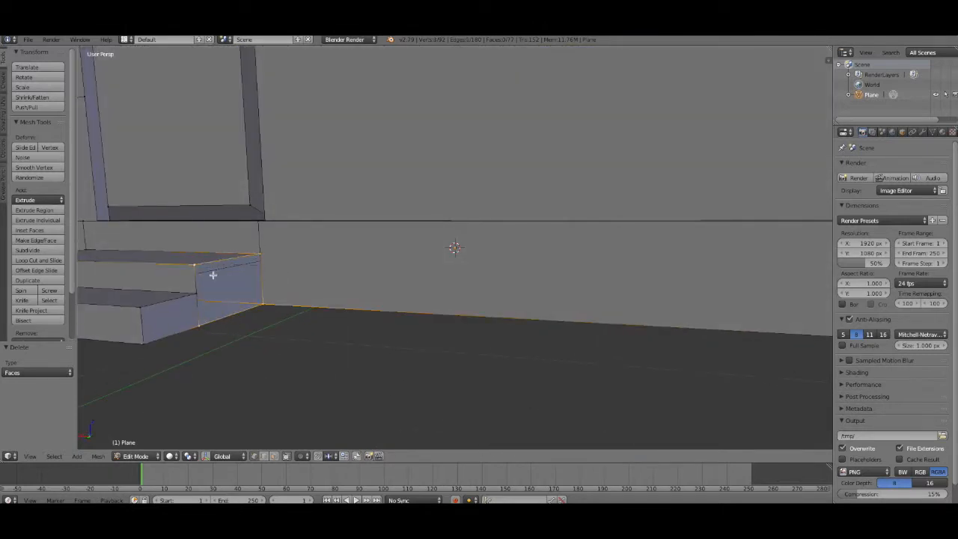
key(f)
Replace the two stacked faces on the opposite side of the upper step with a single face
scroll(368, 349, down, 3)
middle_drag(368, 349, 368, 439)
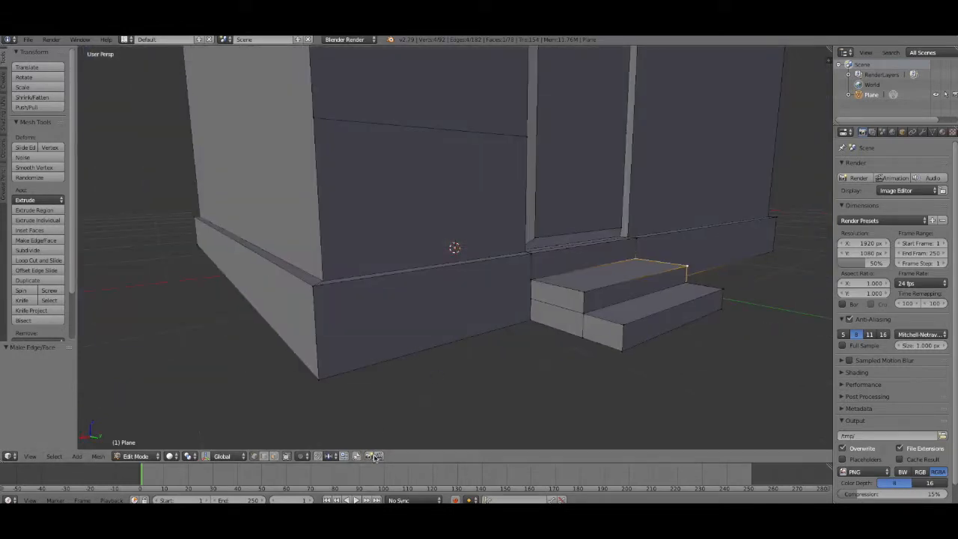
right_click(556, 296)
shift+right_click(557, 316)
key(x)
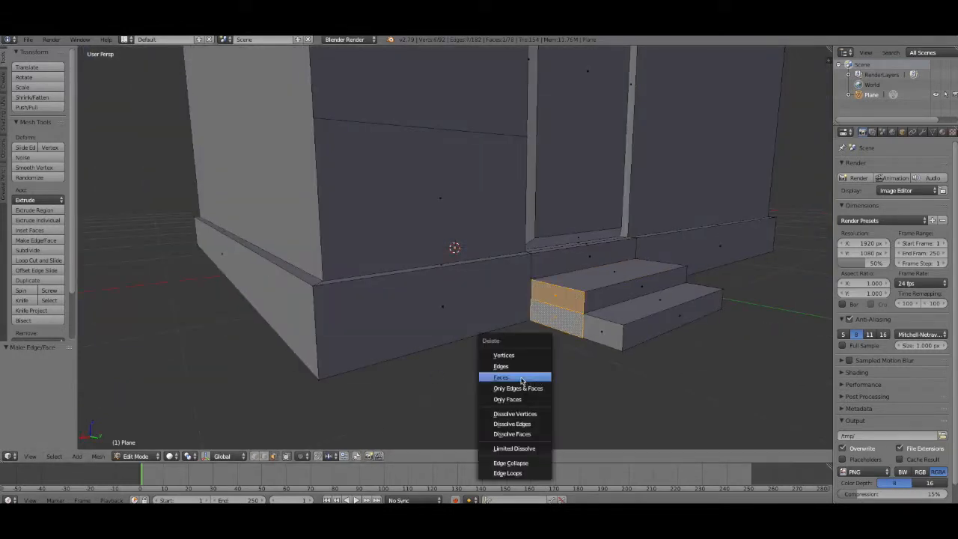
click(535, 377)
shift+right_click(530, 320)
shift+right_click(583, 339)
key(f)
Delete the subdivided faces on the underside of the house
scroll(554, 371, down, 5)
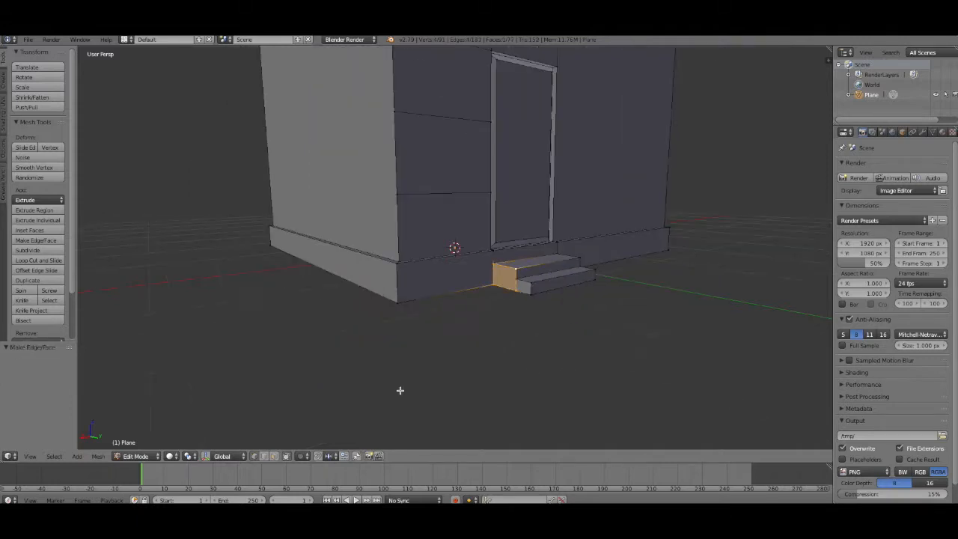
middle_drag(532, 370, 296, 382)
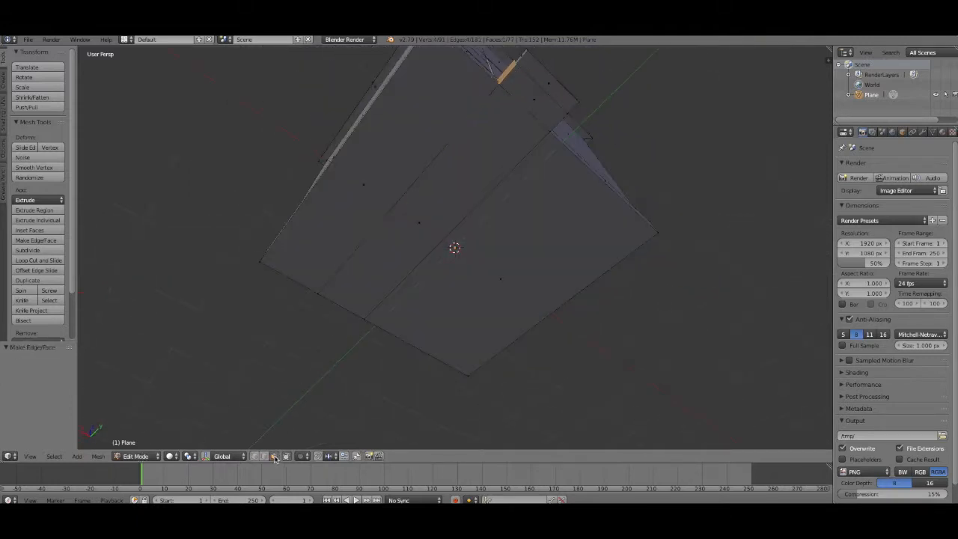
click(275, 459)
right_click(411, 207)
key(x)
click(614, 347)
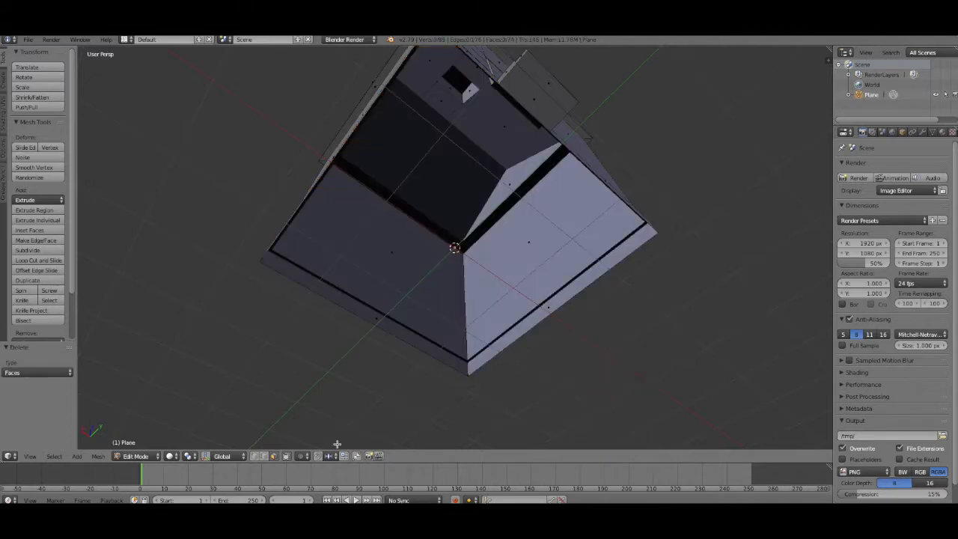
Select the outer corner vertices of the underside and fill the opening with a single face
right_click(259, 264)
scroll(508, 211, down, 1)
shift+right_click(437, 70)
shift+right_click(629, 239)
middle_drag(560, 355, 507, 364)
key(f)
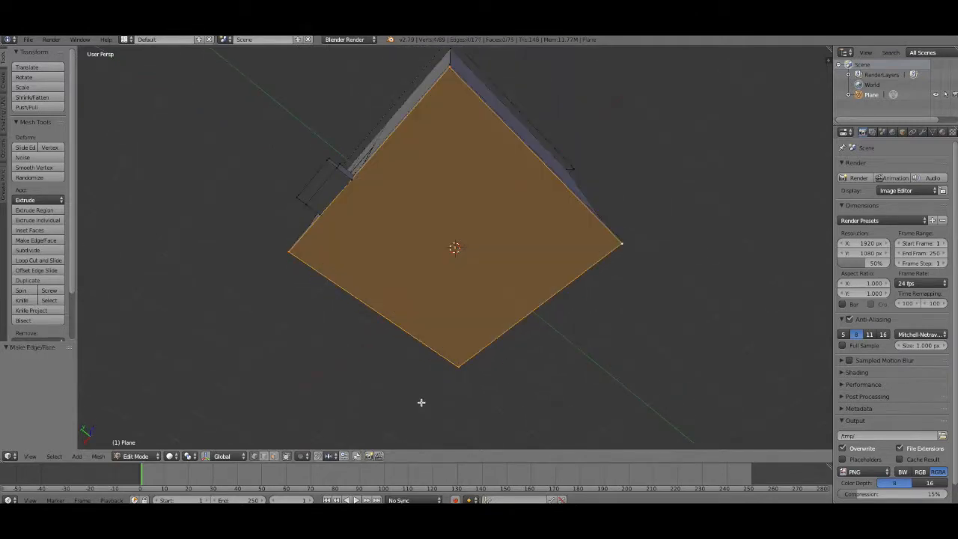
Delete the segmented ledge faces on top of the base along the back wall and fill the strip with one face
middle_drag(602, 288, 472, 415)
key(a)
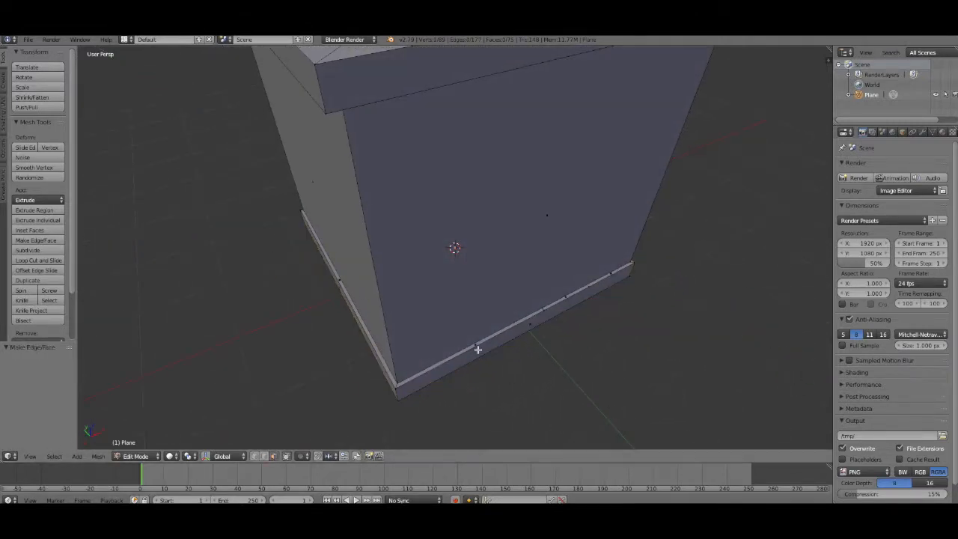
alt+right_click(603, 278)
key(x)
click(644, 330)
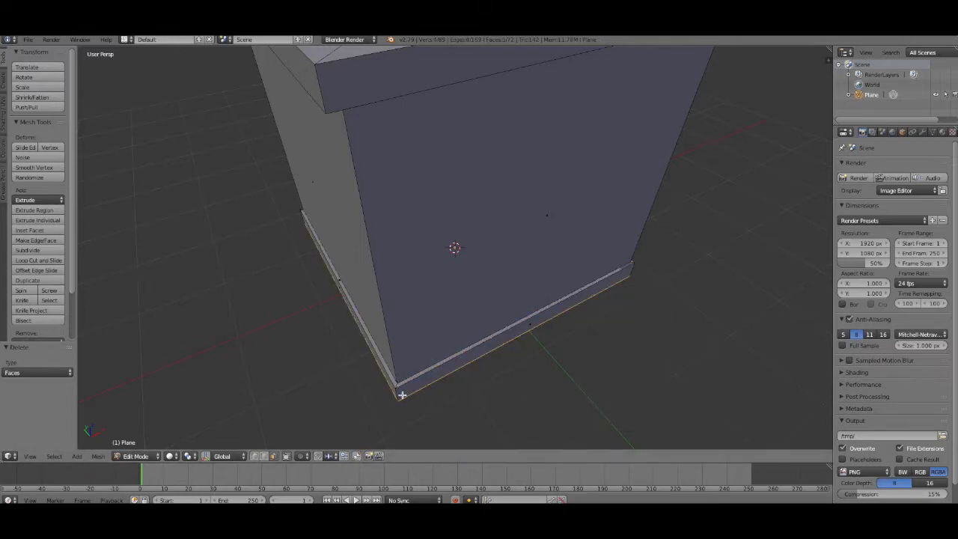
click(254, 456)
right_click(396, 387)
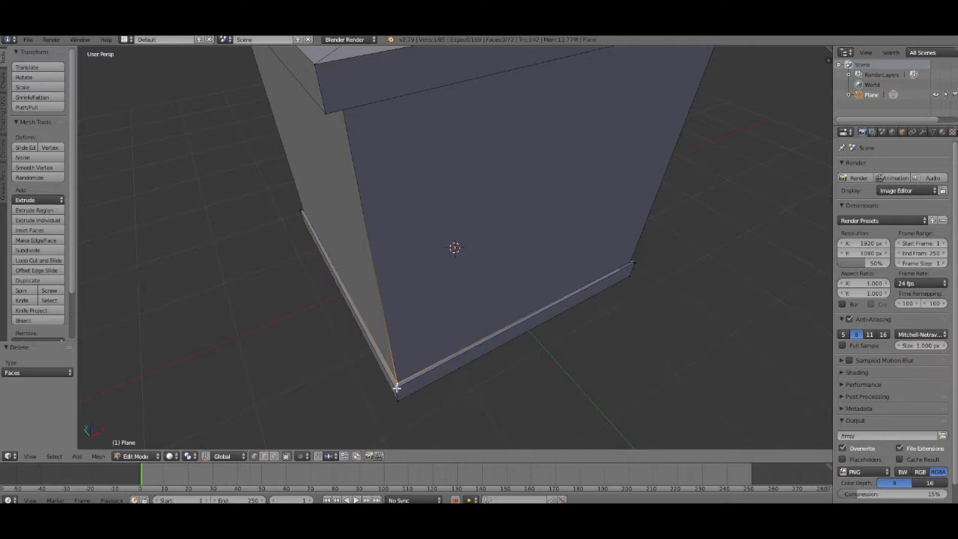
shift+right_click(630, 261)
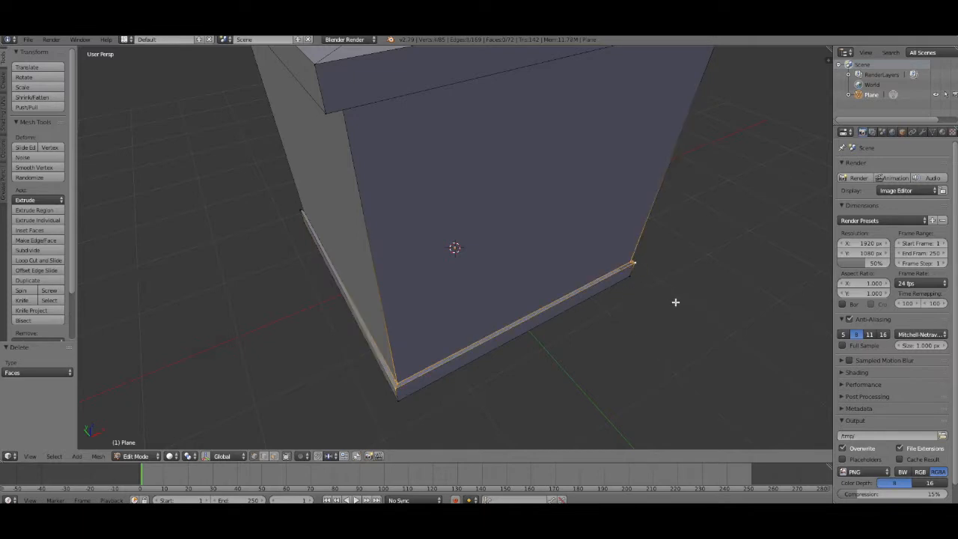
key(f)
Delete the four stacked wall faces of the narrow front wall section beside the door
middle_drag(688, 299, 280, 389)
scroll(291, 396, down, 3)
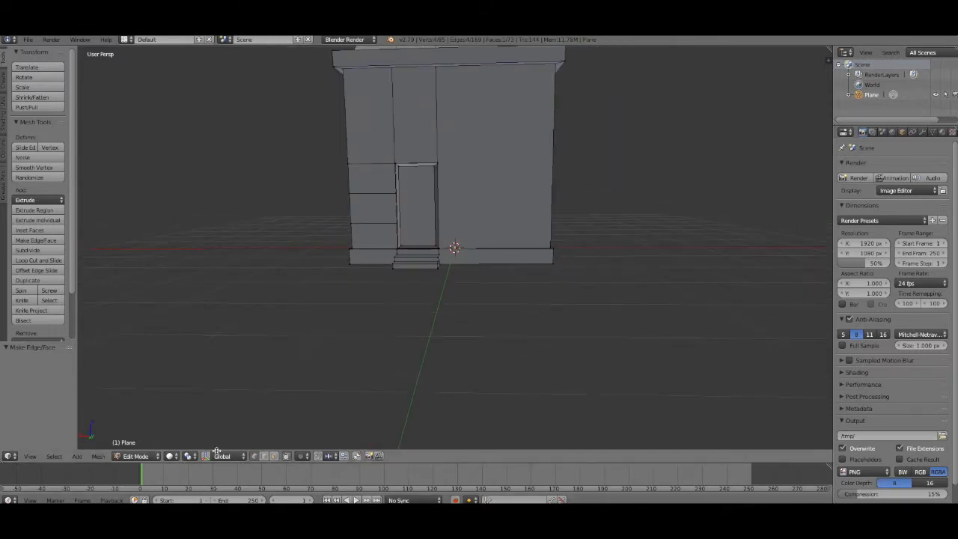
right_click(370, 150)
shift+right_click(374, 178)
shift+right_click(375, 208)
shift+right_click(378, 236)
key(x)
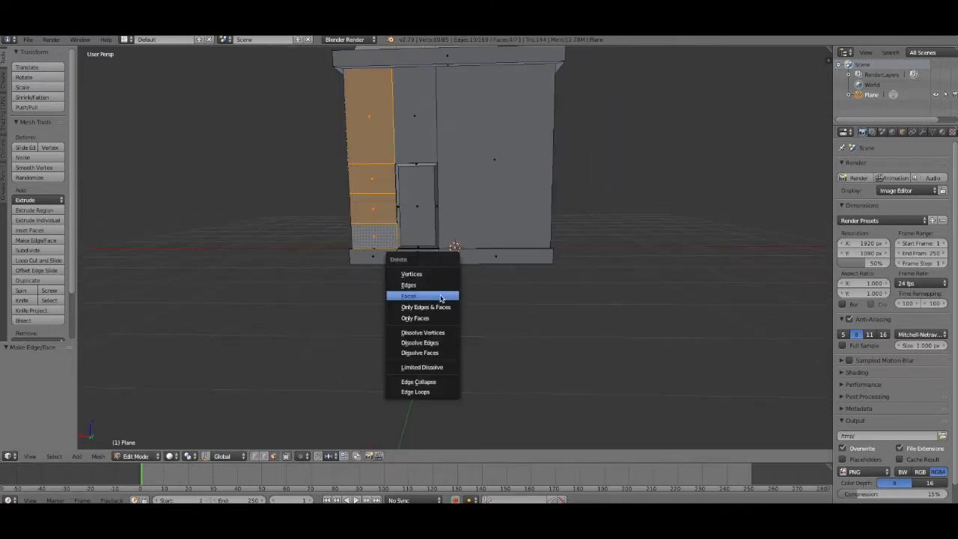
click(441, 298)
Select the boundary vertices of the narrow front wall opening, fill it with a single face, and switch to Object Mode
scroll(441, 301, up, 1)
click(255, 457)
middle_drag(389, 330, 400, 374)
right_click(335, 291)
middle_drag(452, 356, 501, 351)
scroll(477, 324, up, 3)
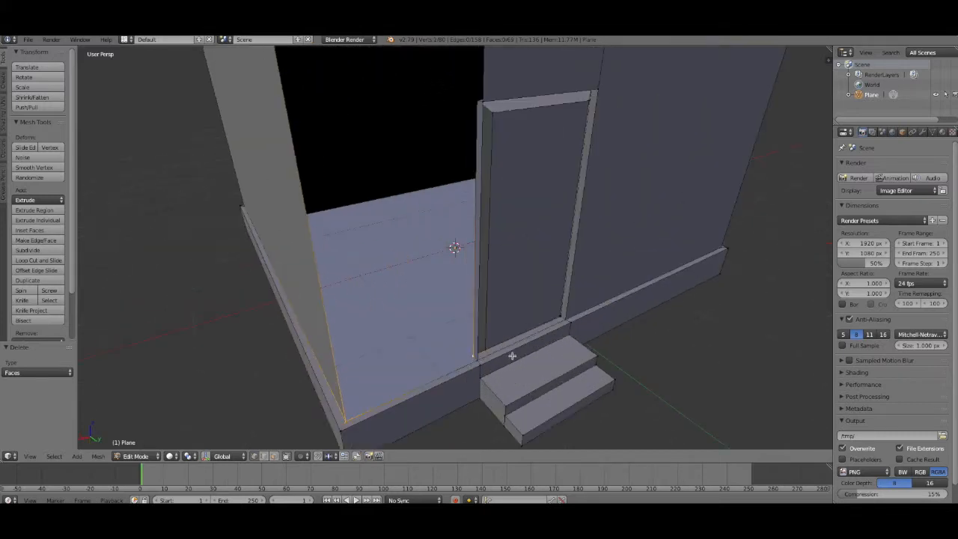
ctrl+right_click(473, 357)
scroll(577, 366, down, 7)
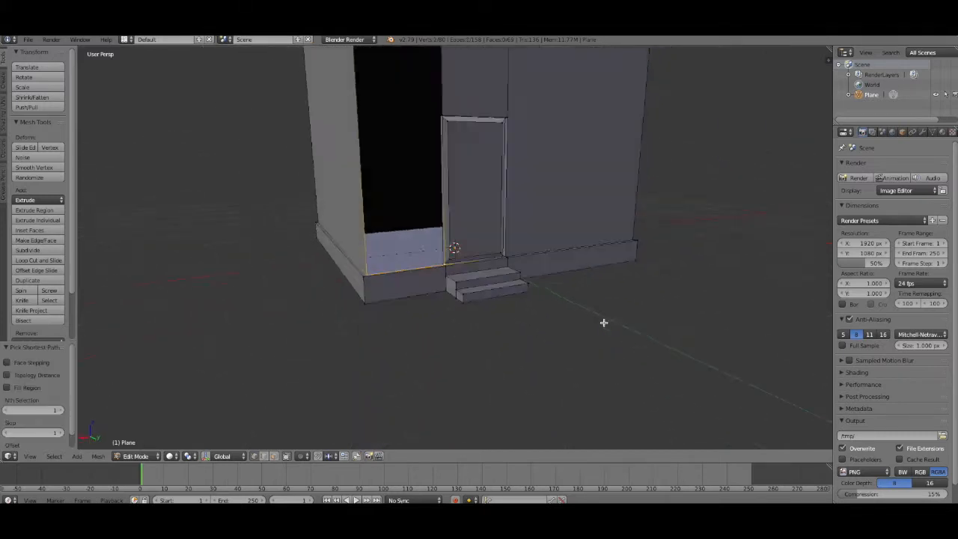
ctrl+right_click(440, 58)
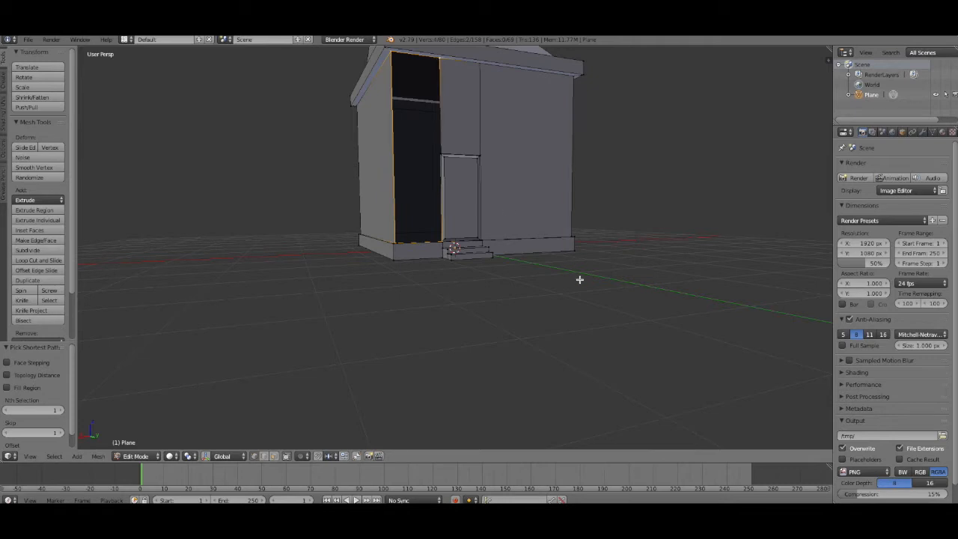
key(f)
click(134, 456)
click(139, 450)
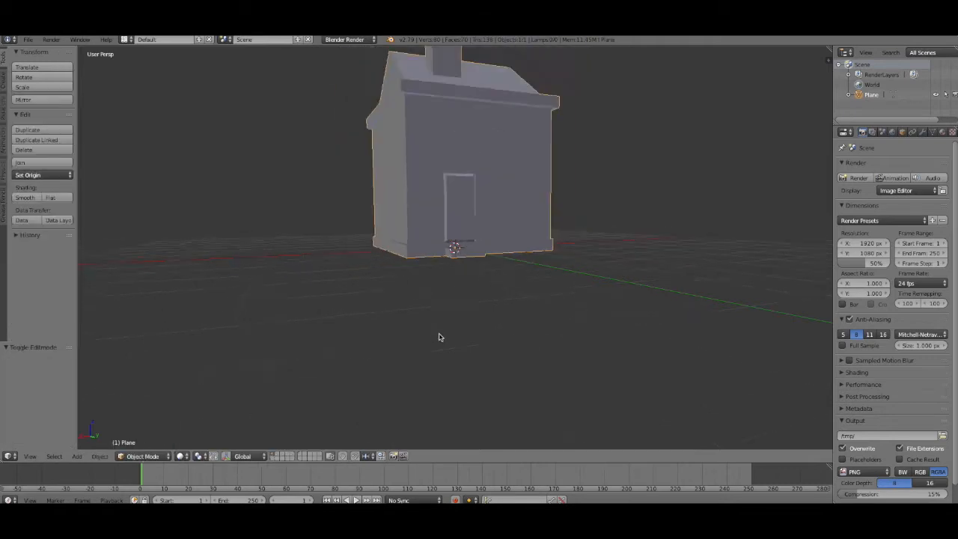